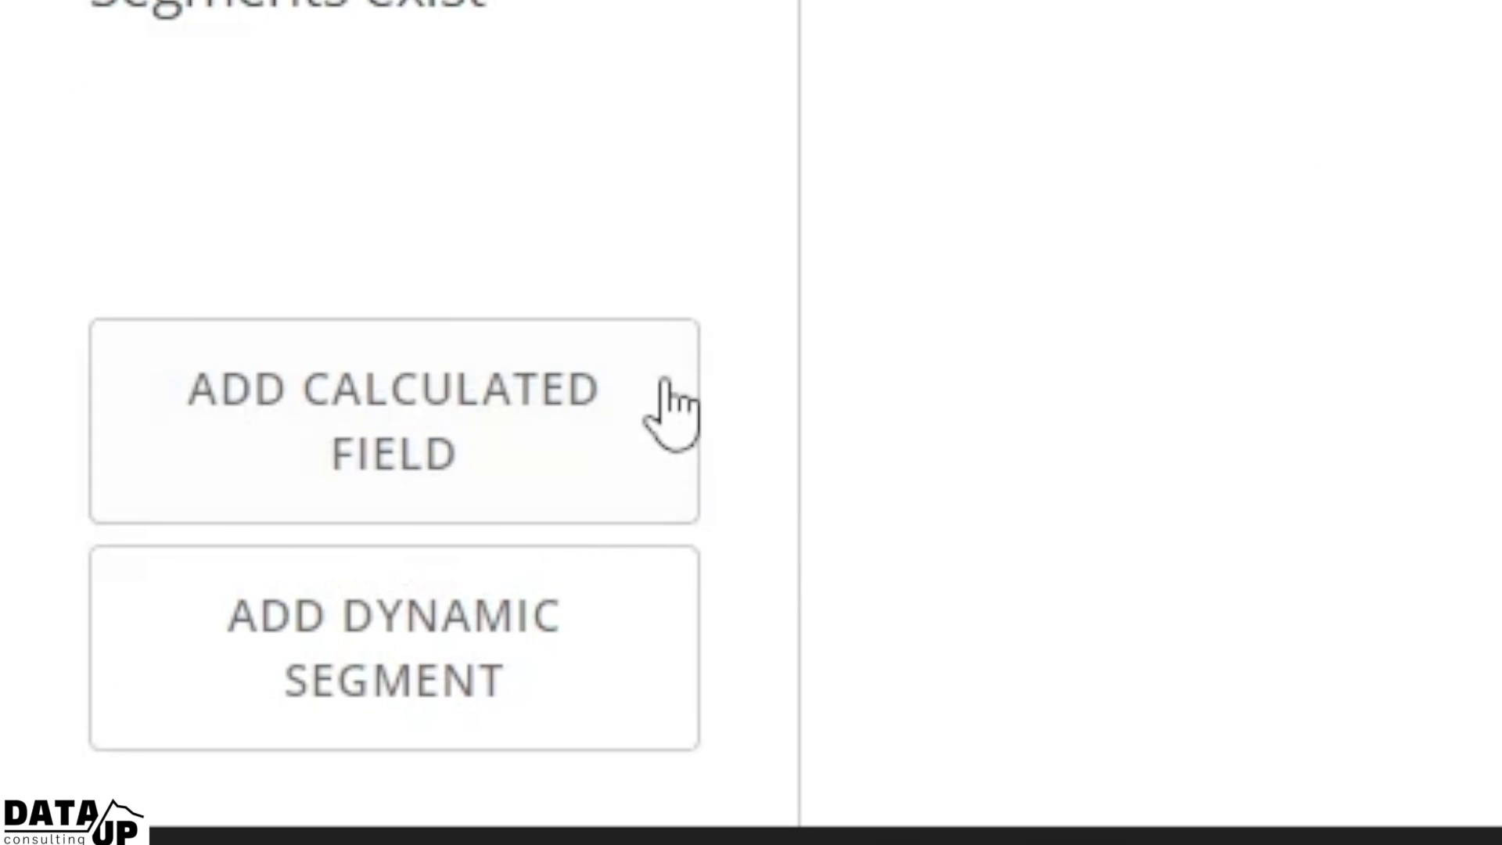
Start a new calculated field and look through its available columns, variables and functions.
click(493, 460)
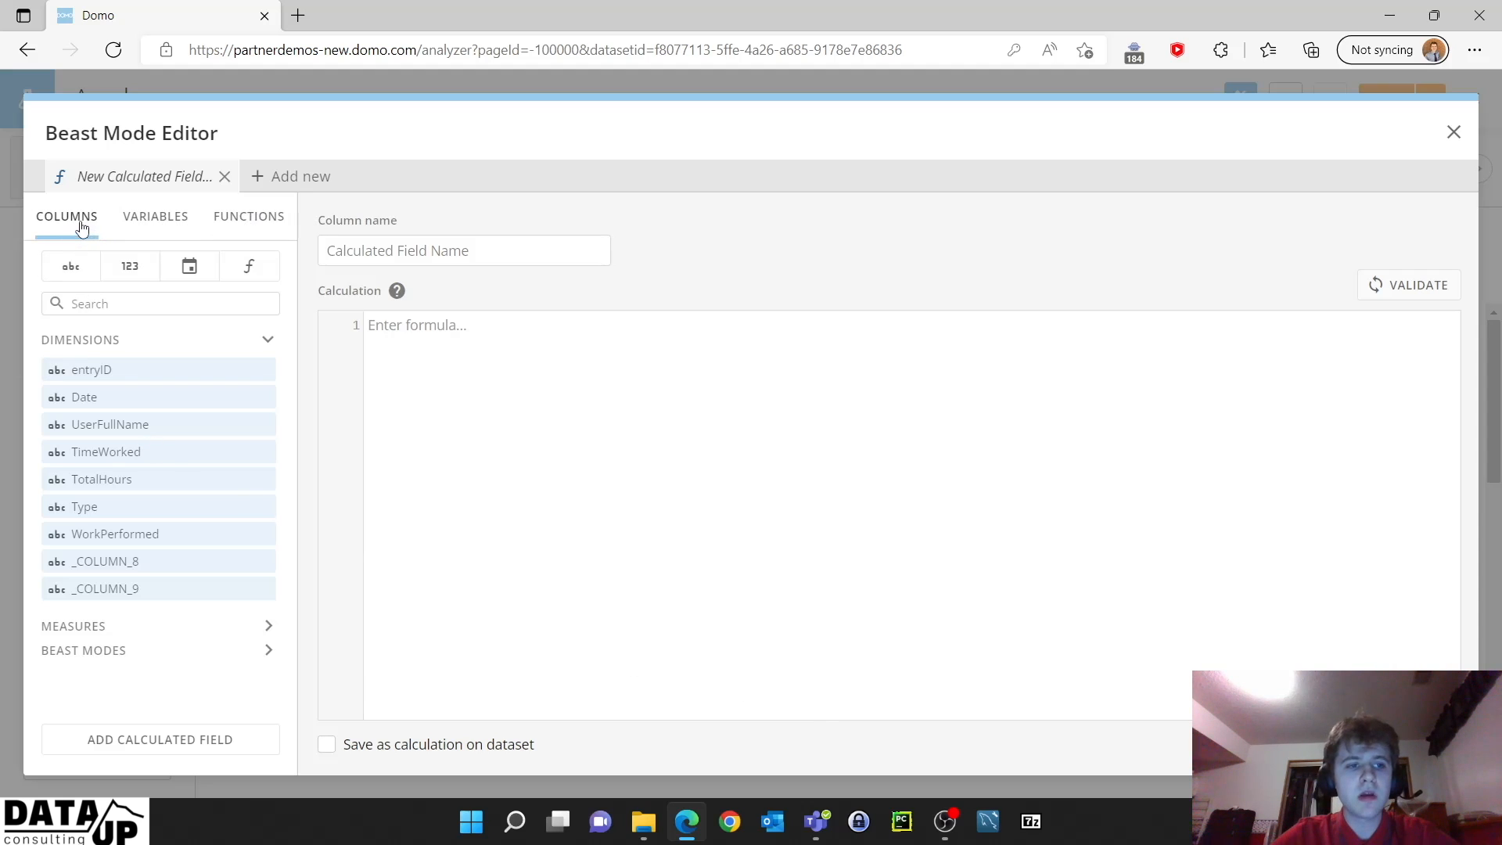
click(149, 219)
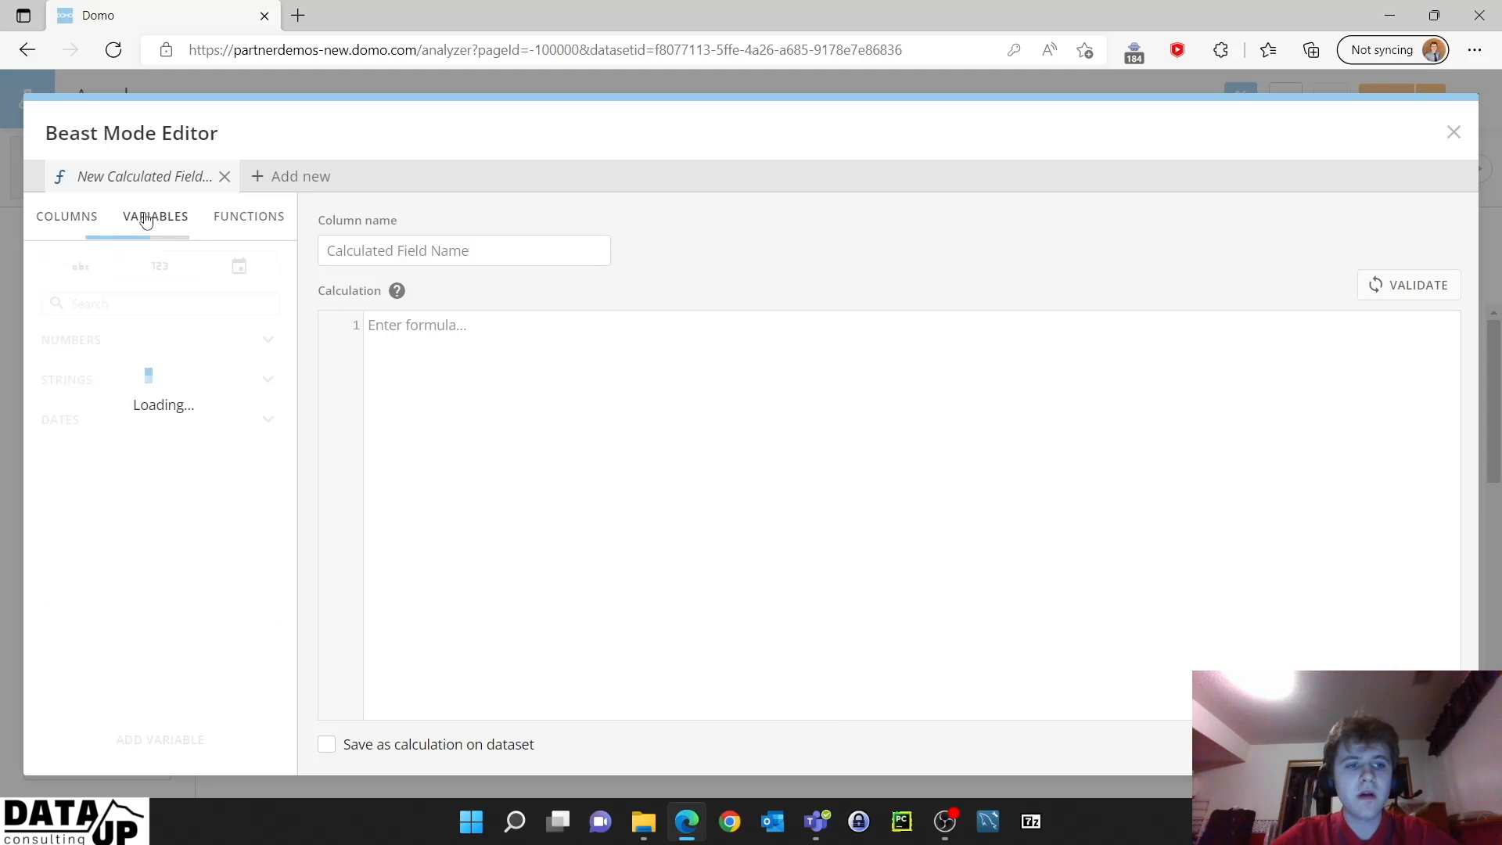
click(238, 222)
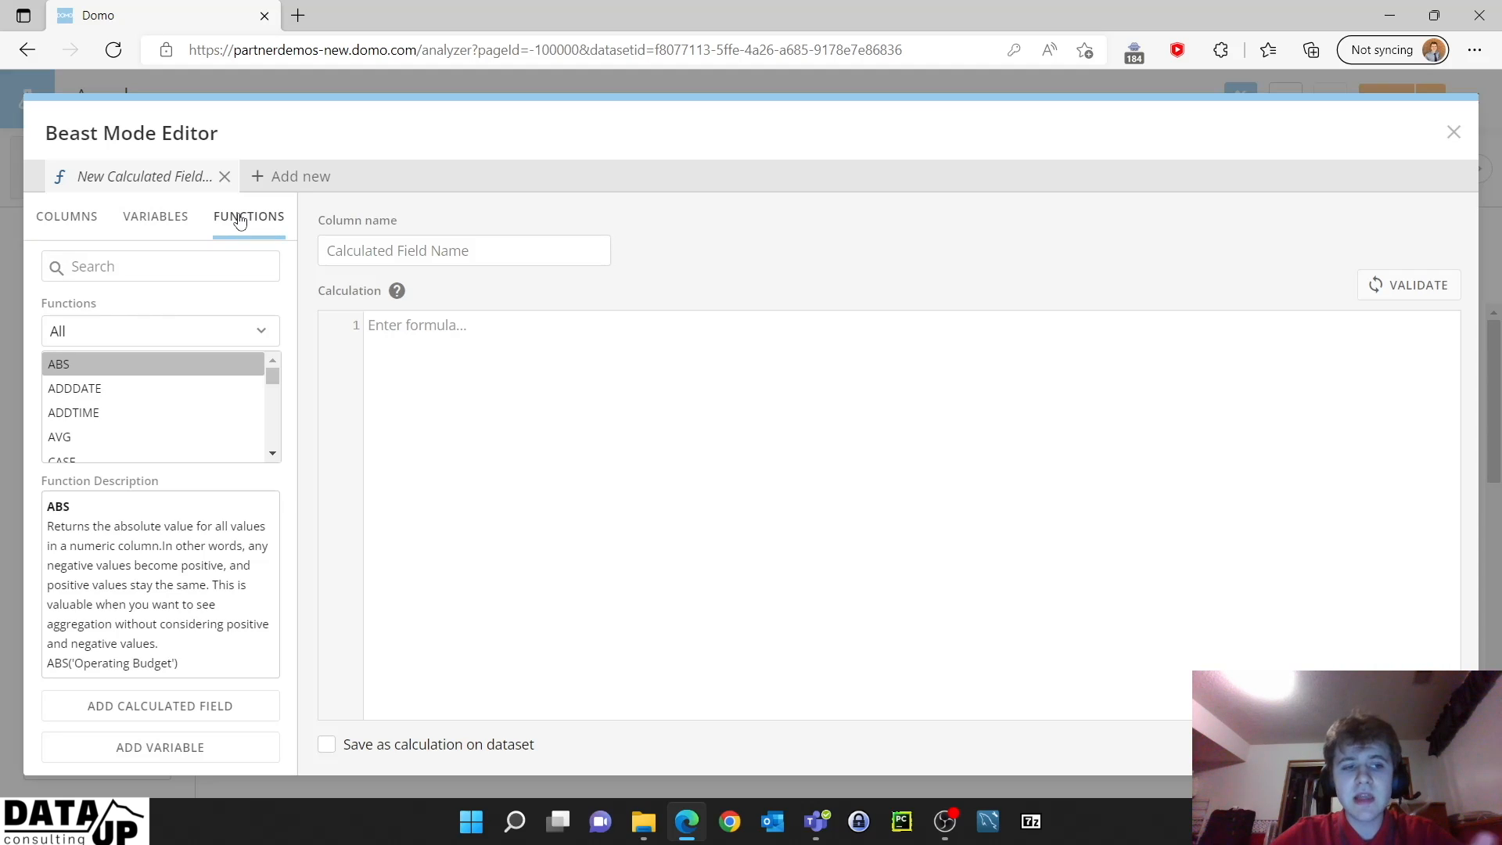
click(72, 239)
click(248, 222)
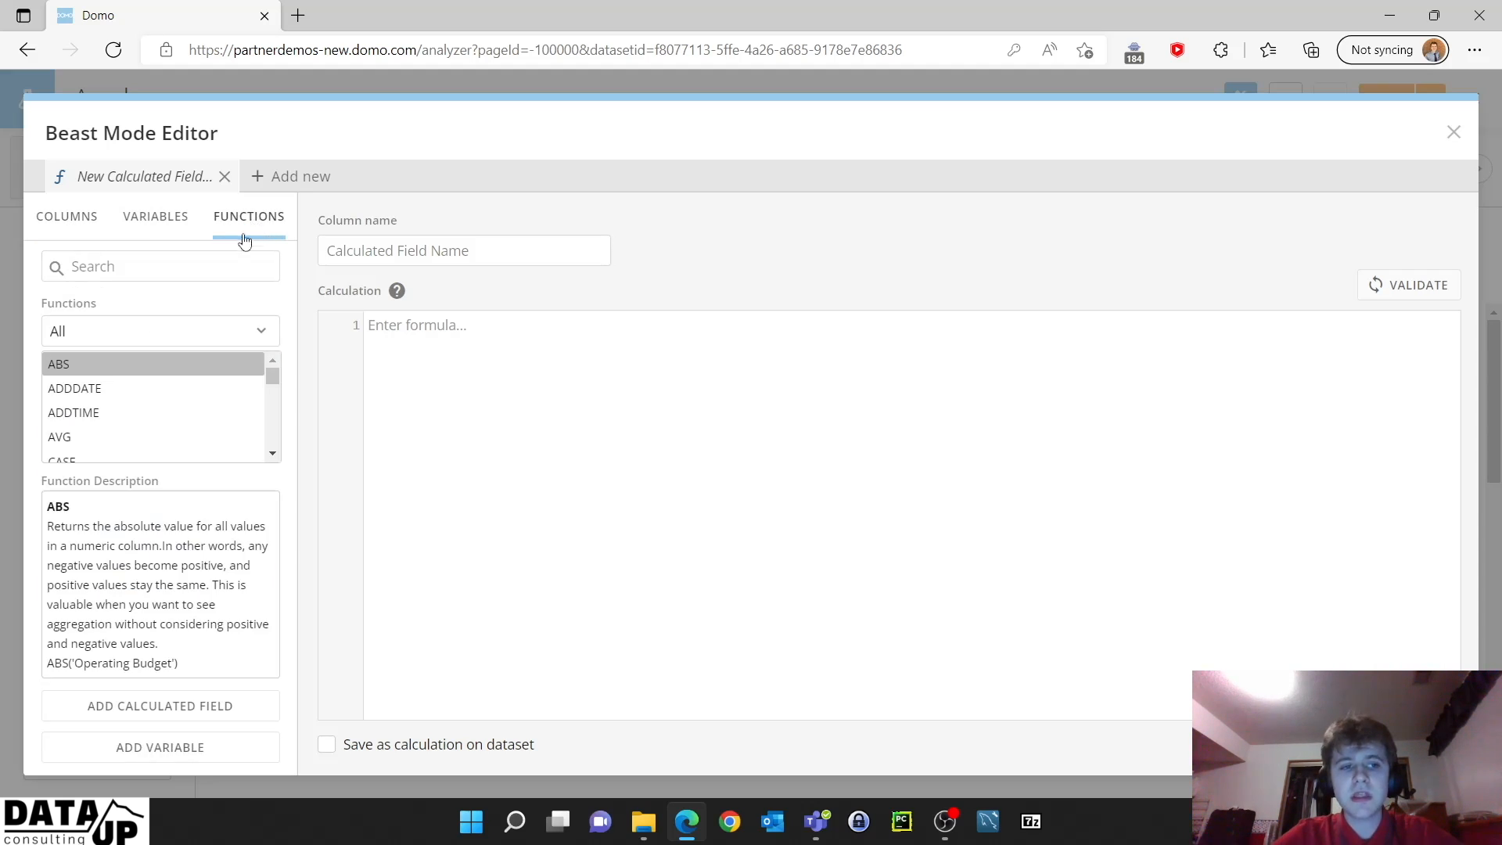
Browse the list of available functions to see which ones can be used in the calculation.
scroll(113, 395, down, 1)
scroll(117, 399, down, 6)
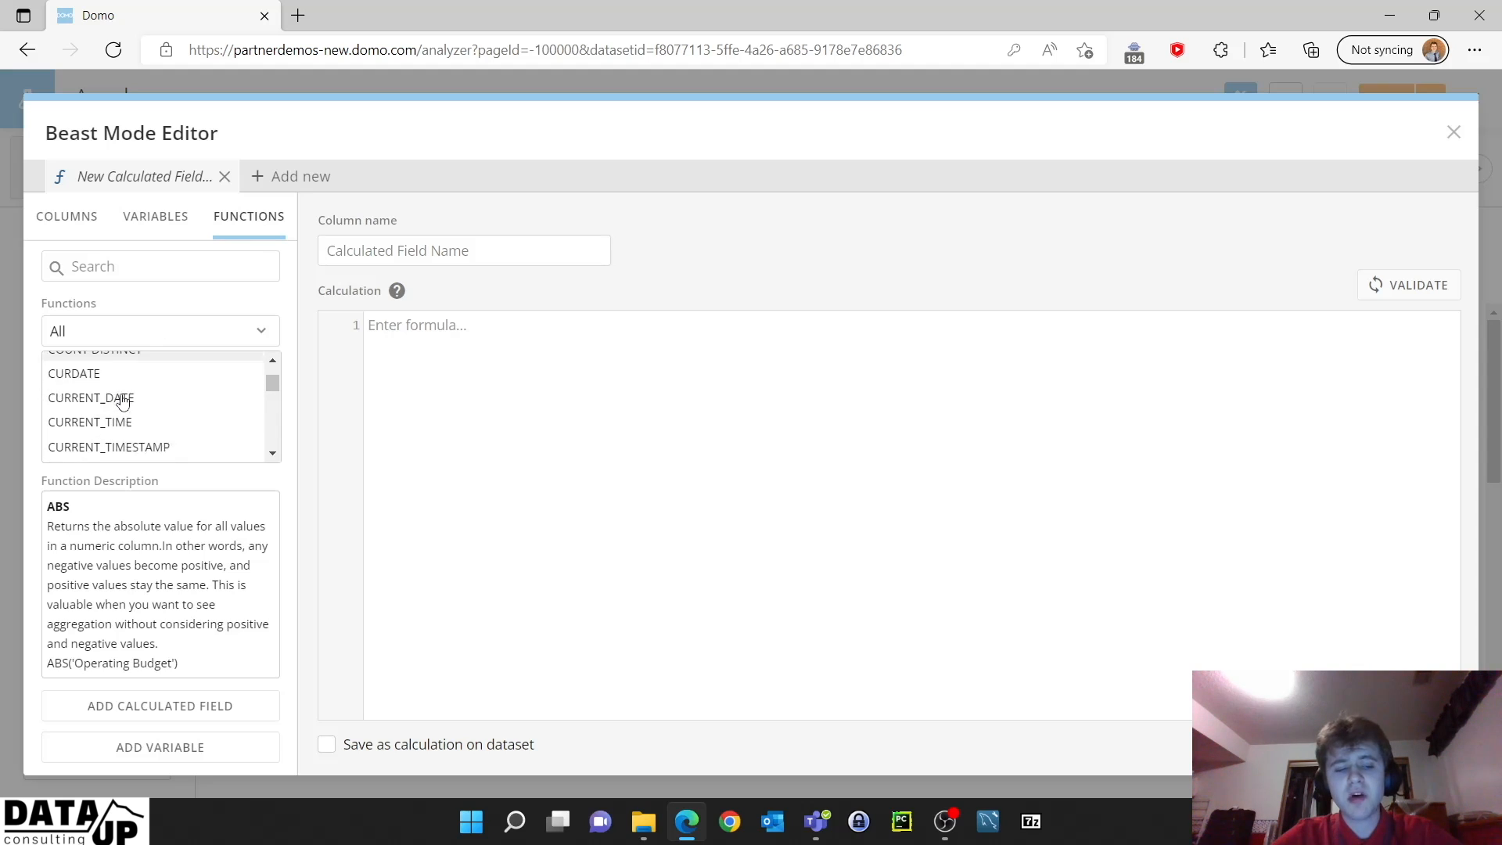
scroll(129, 397, down, 8)
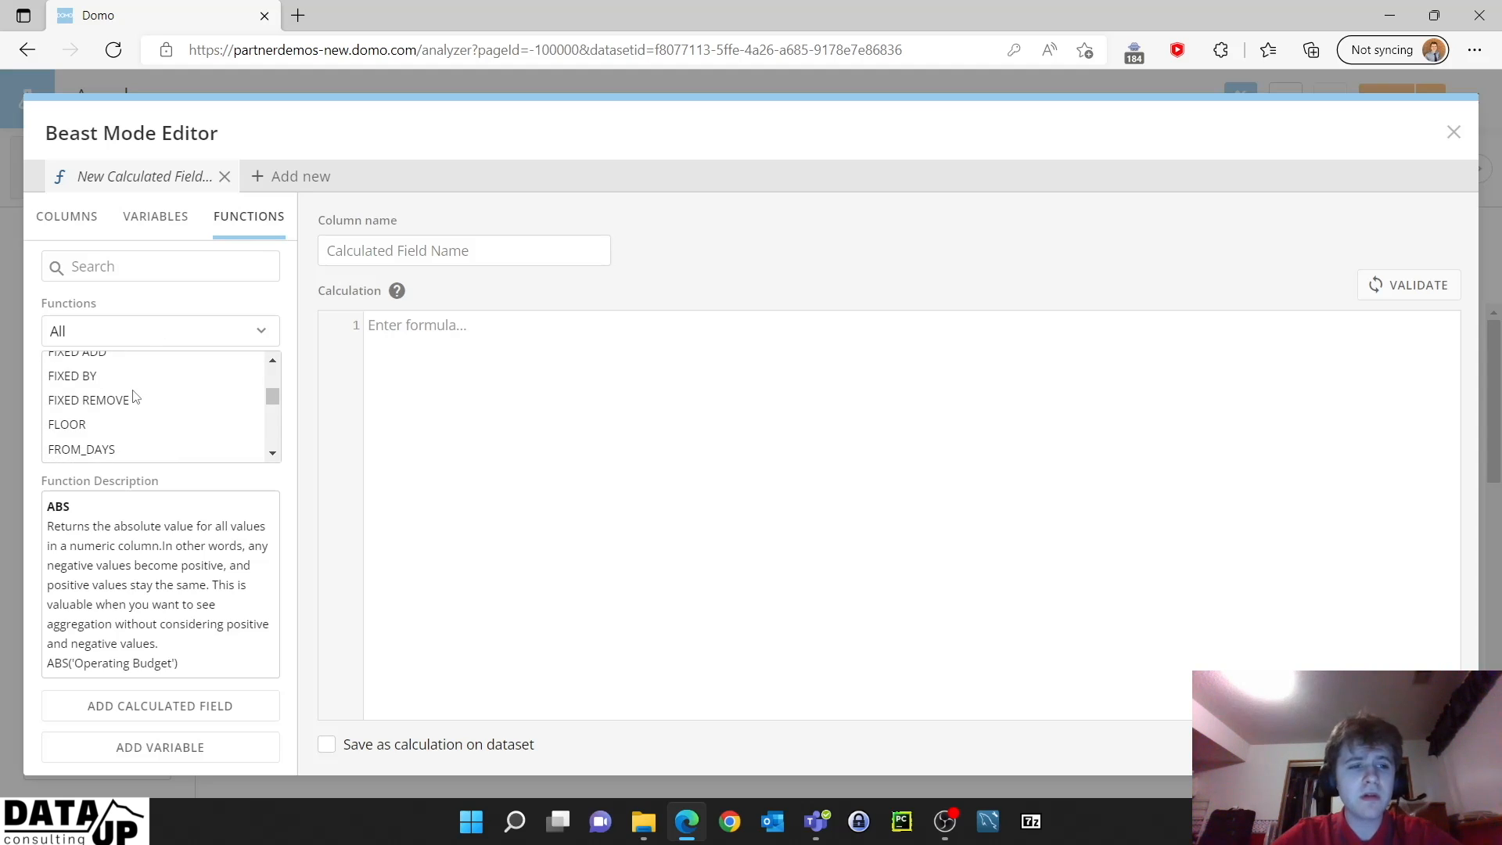
scroll(147, 393, down, 3)
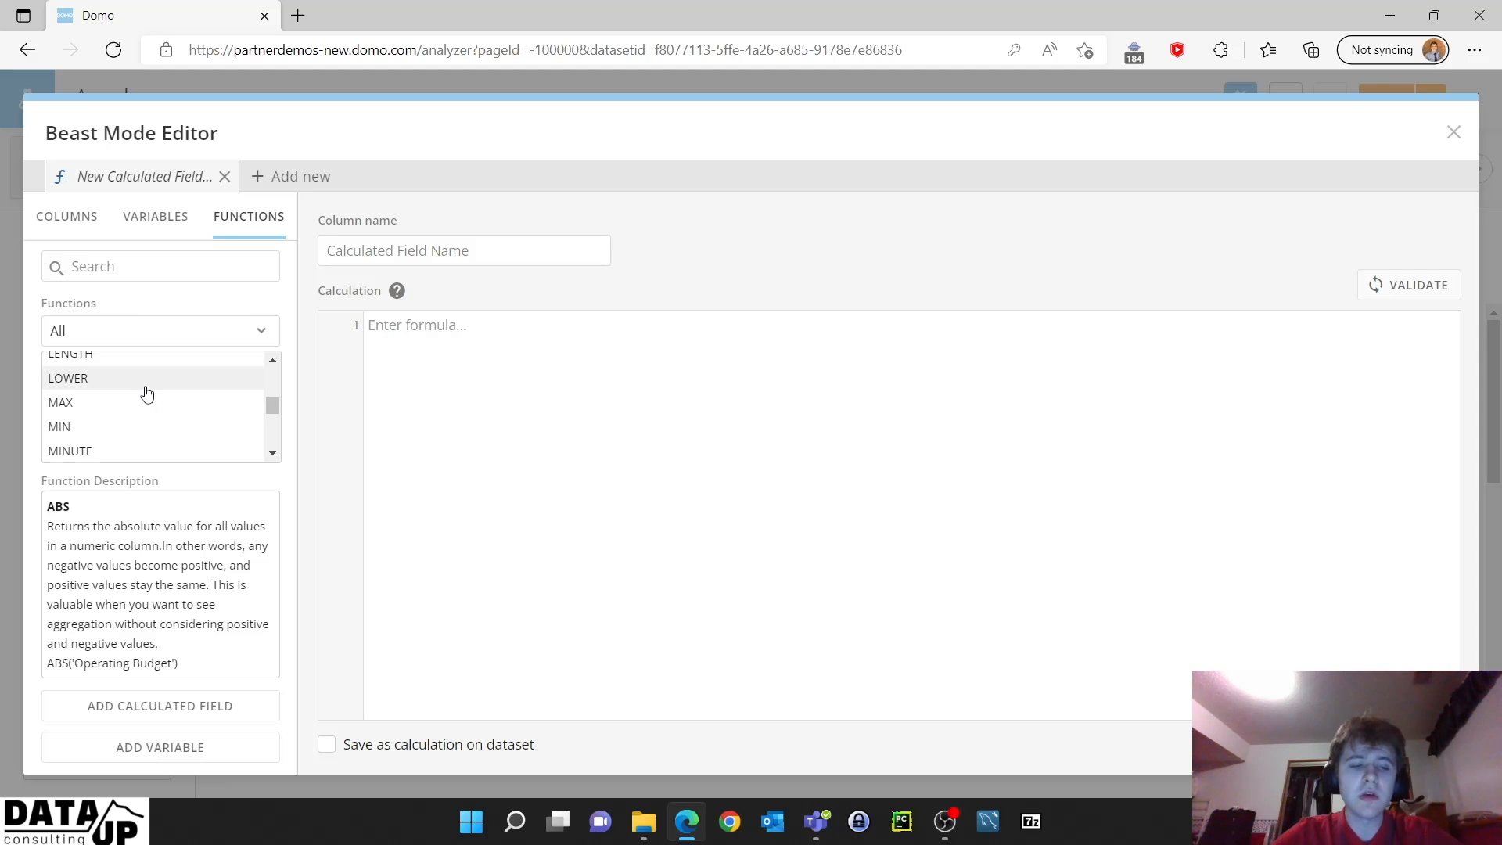
scroll(146, 395, down, 3)
scroll(145, 397, up, 3)
scroll(145, 396, up, 10)
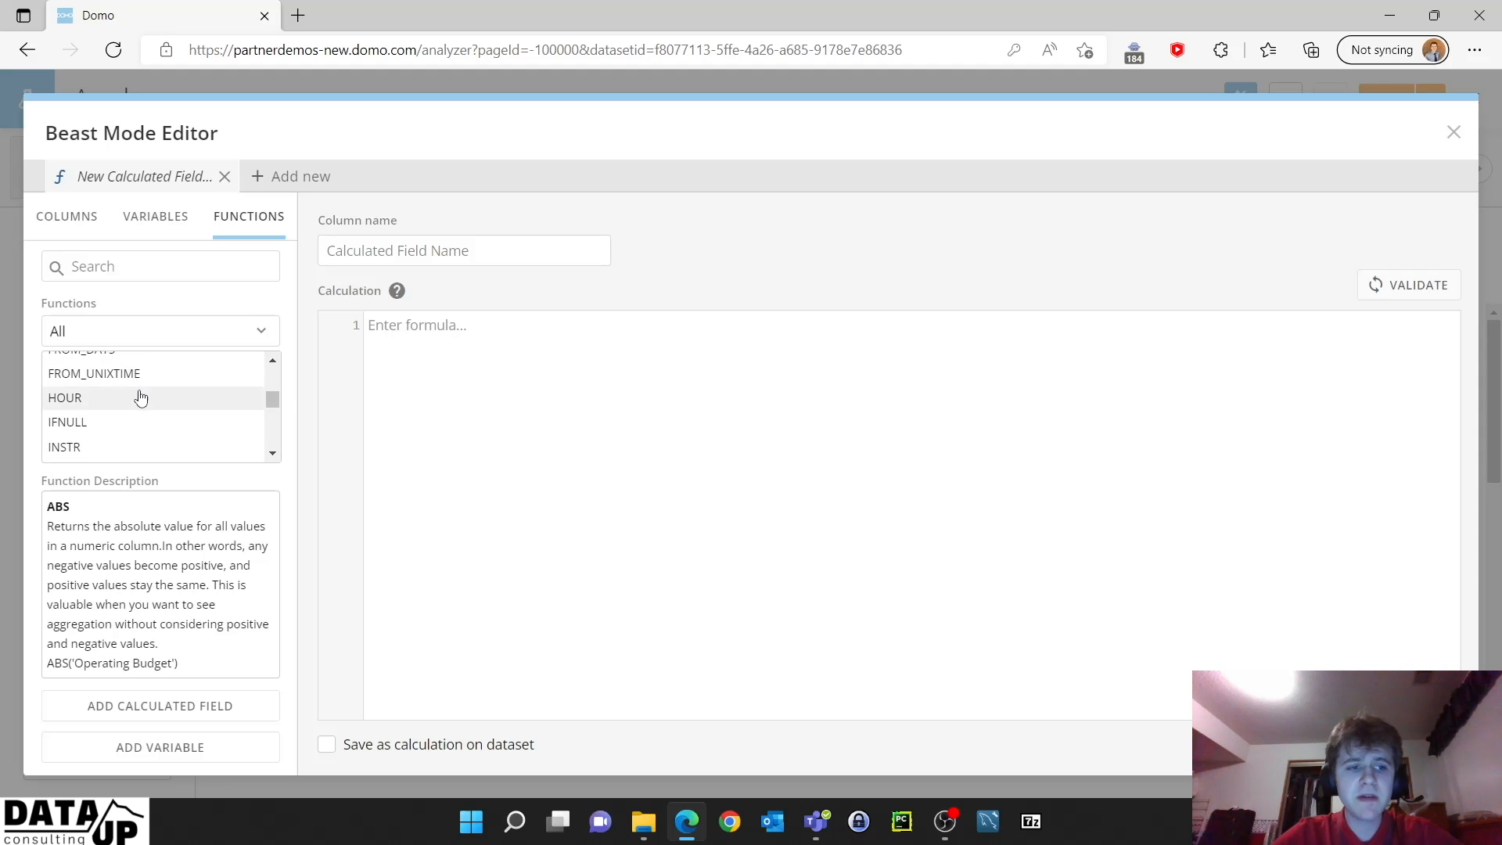
scroll(133, 398, up, 8)
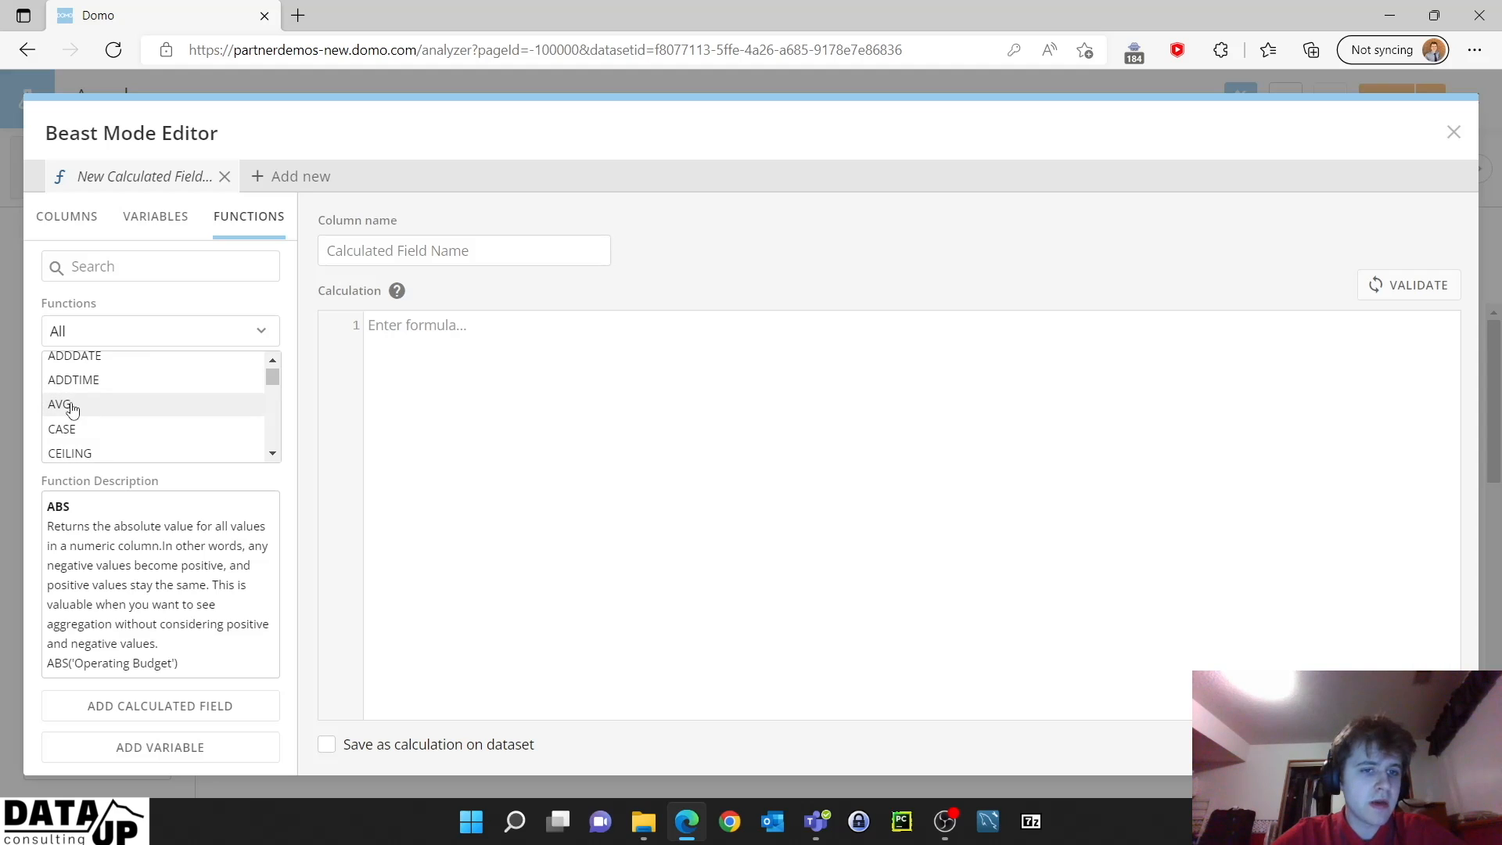
Insert the AVG function into the calculation and review its description and example syntax.
click(72, 409)
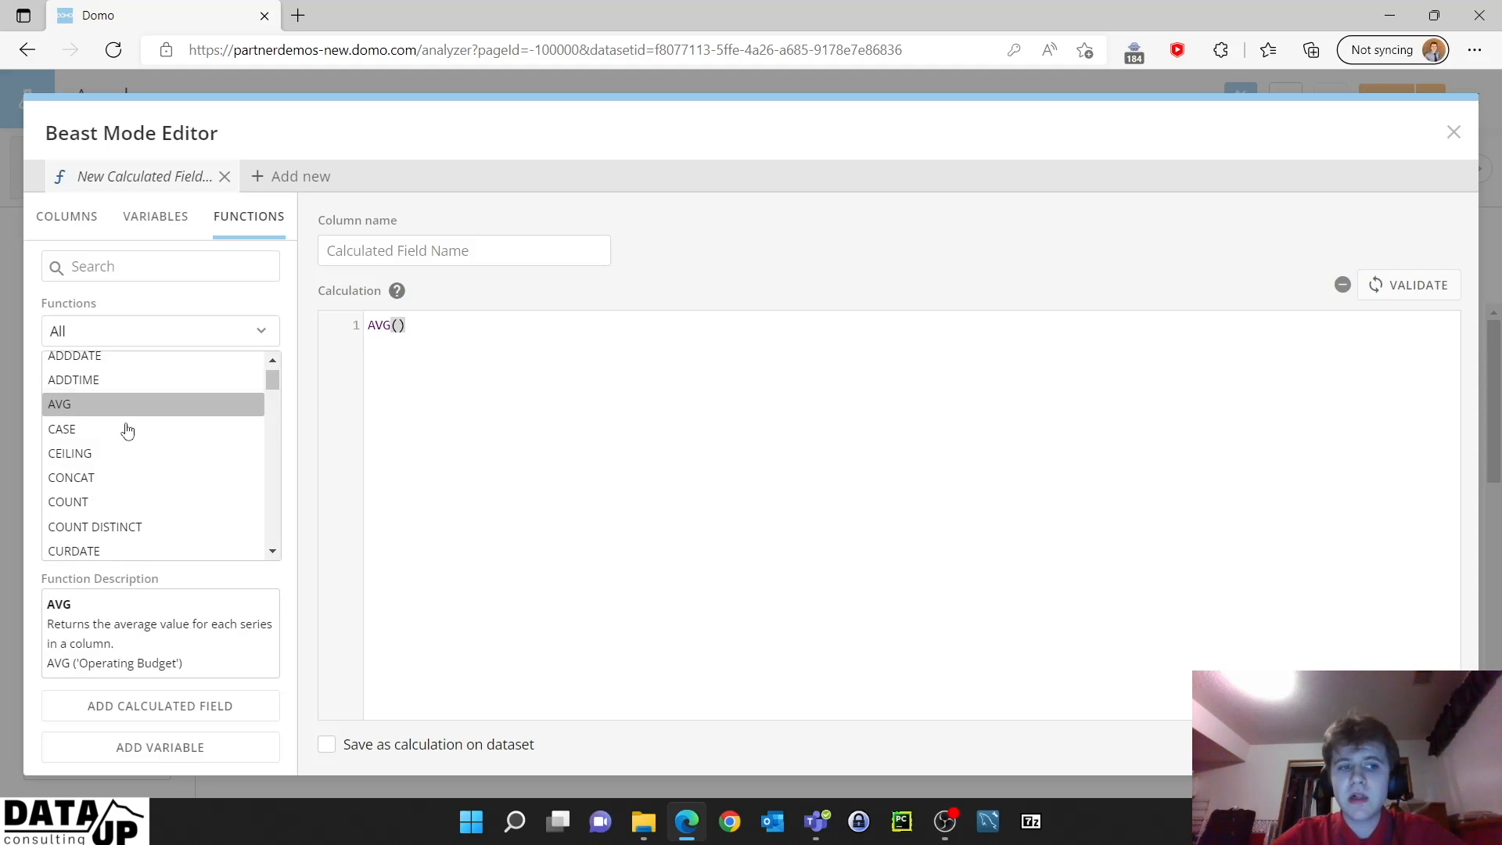
click(95, 379)
click(83, 402)
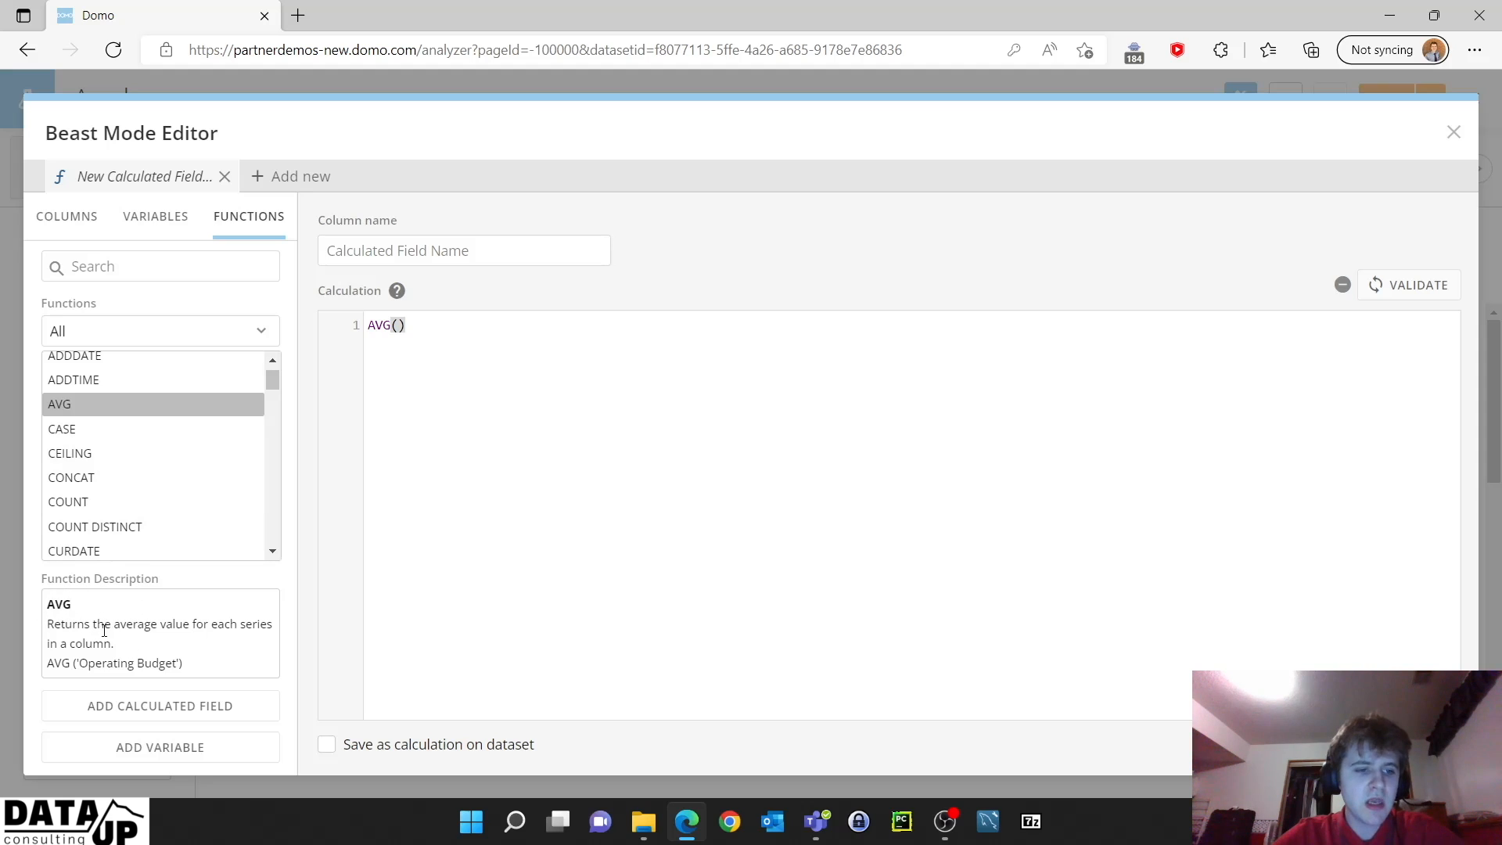
drag(49, 665, 216, 667)
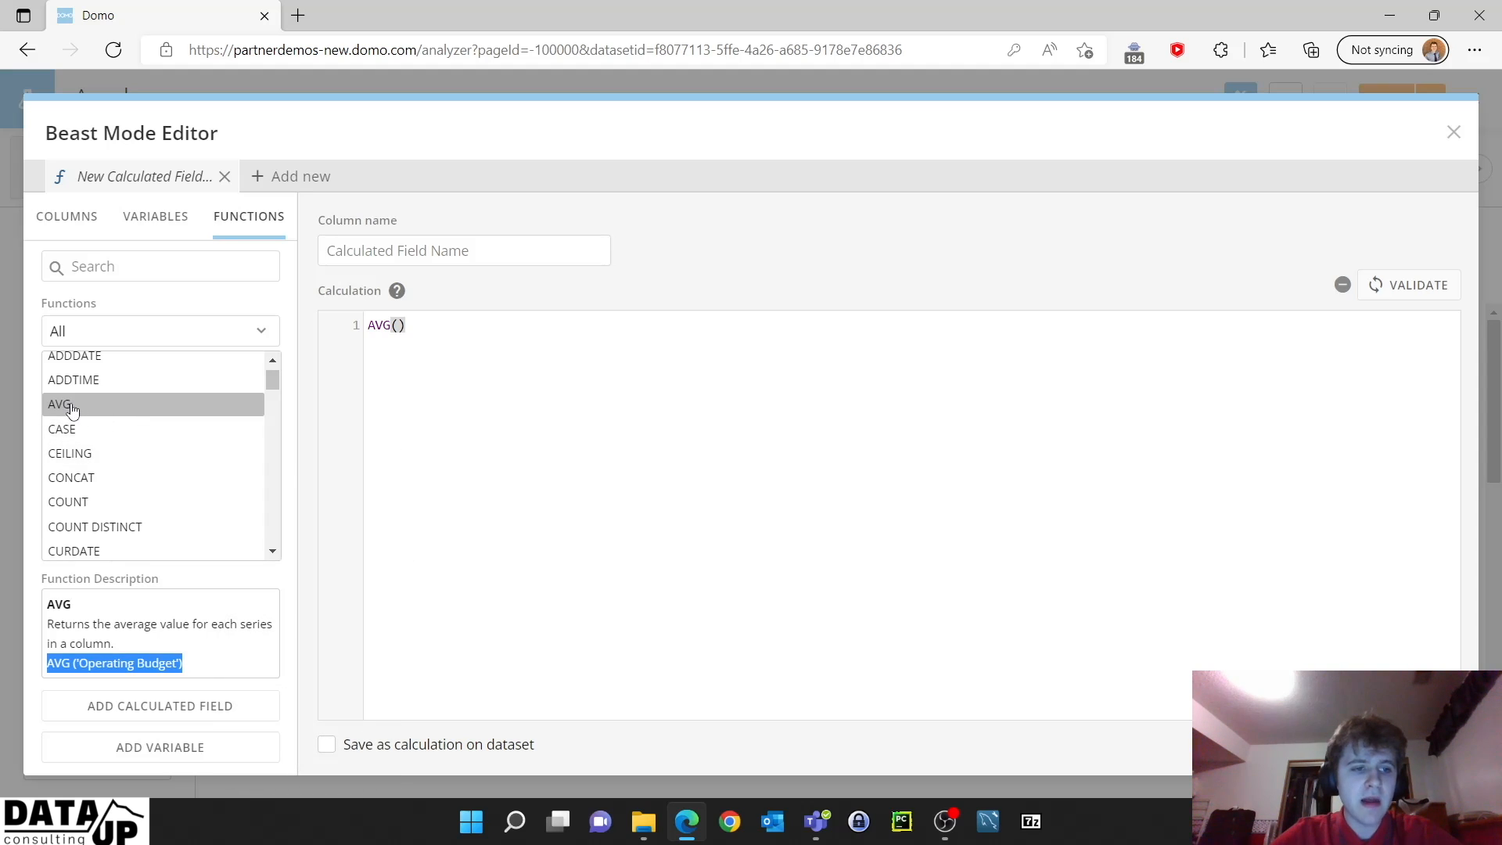
drag(439, 335, 365, 320)
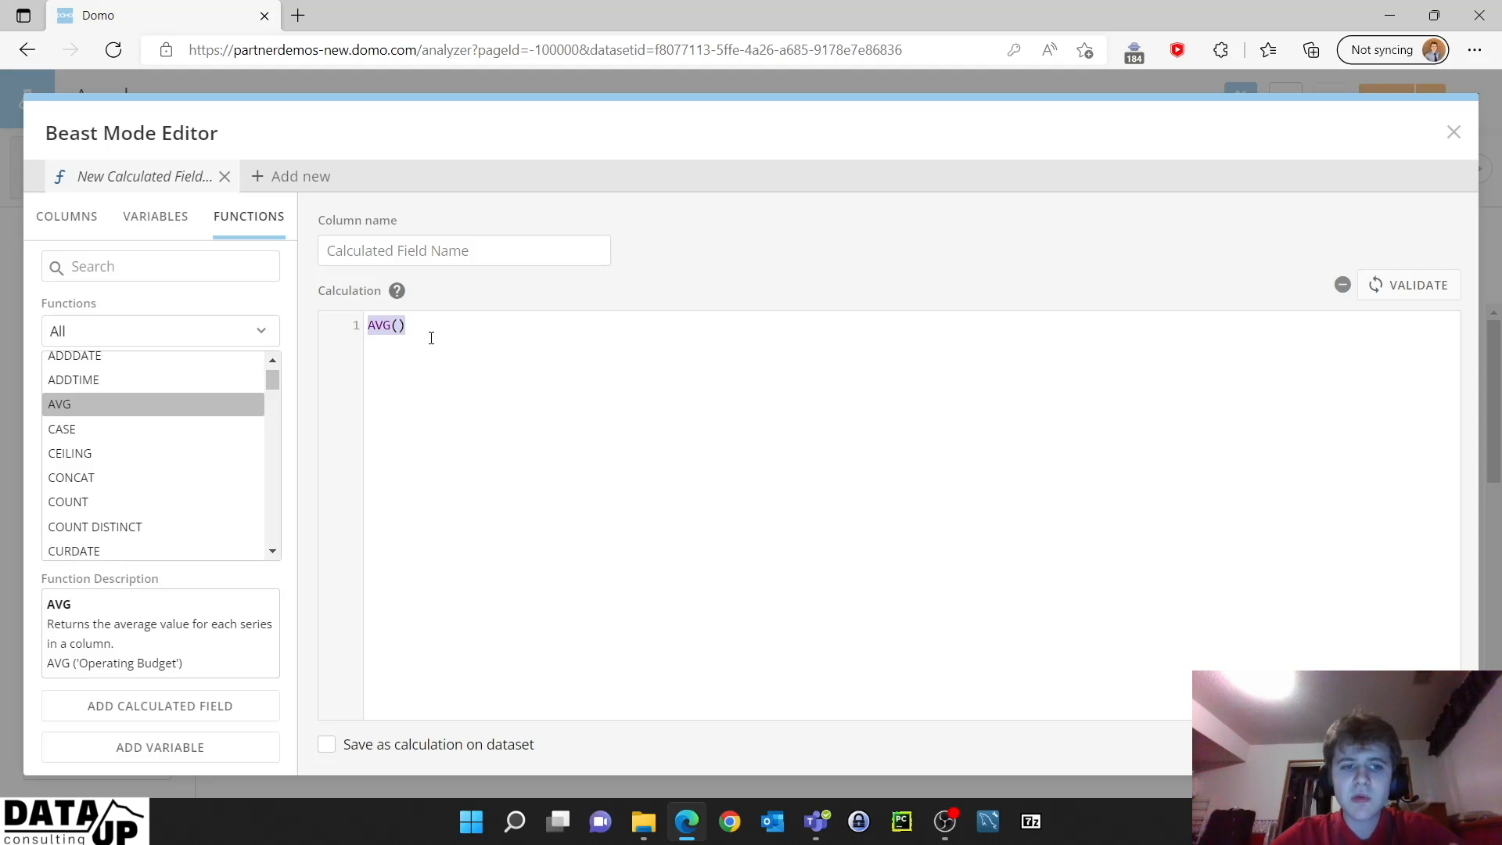
click(398, 326)
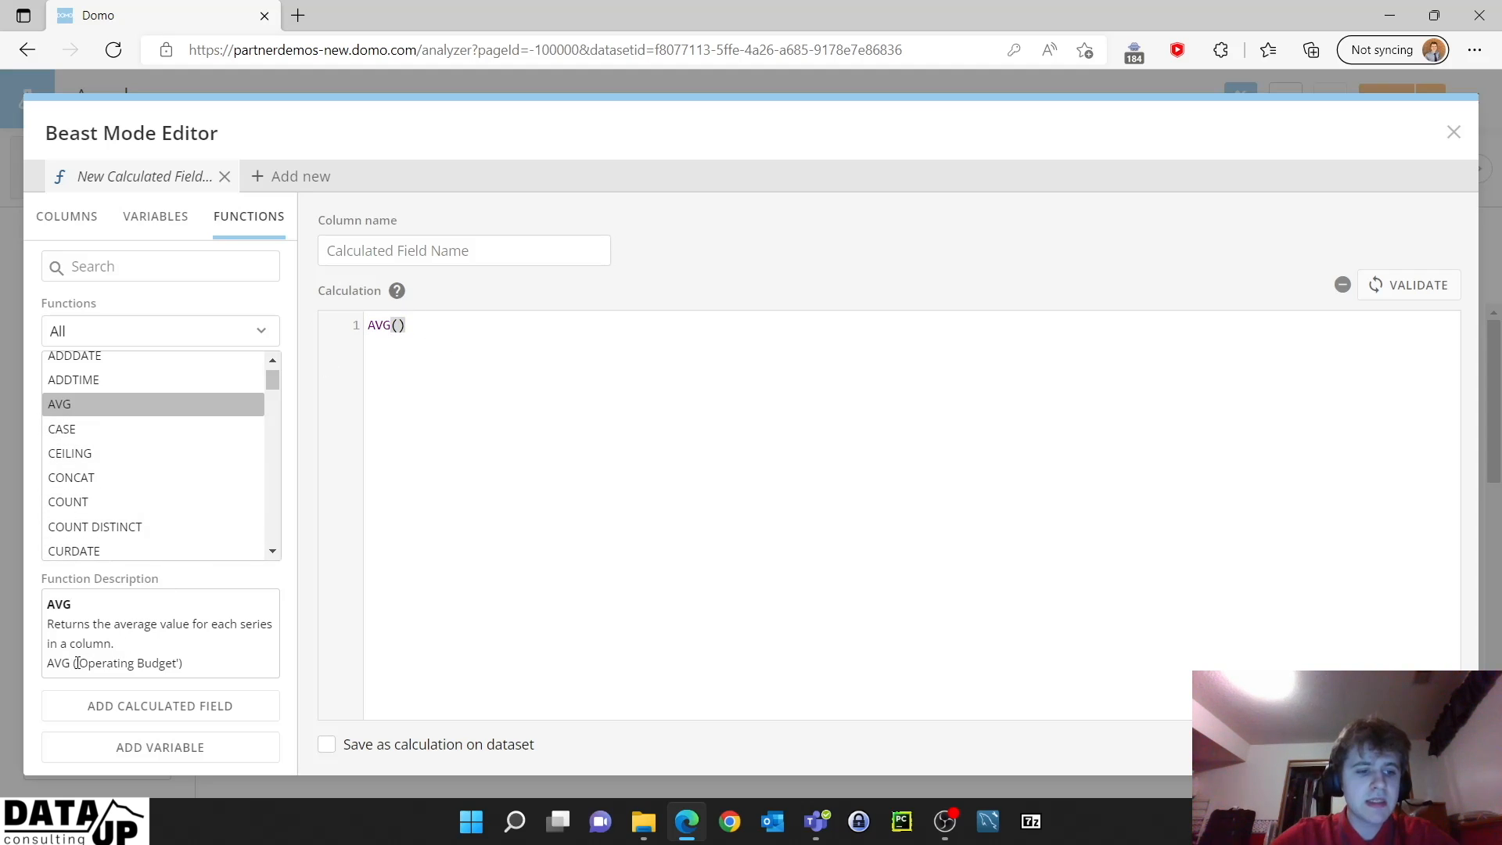
drag(77, 662, 191, 667)
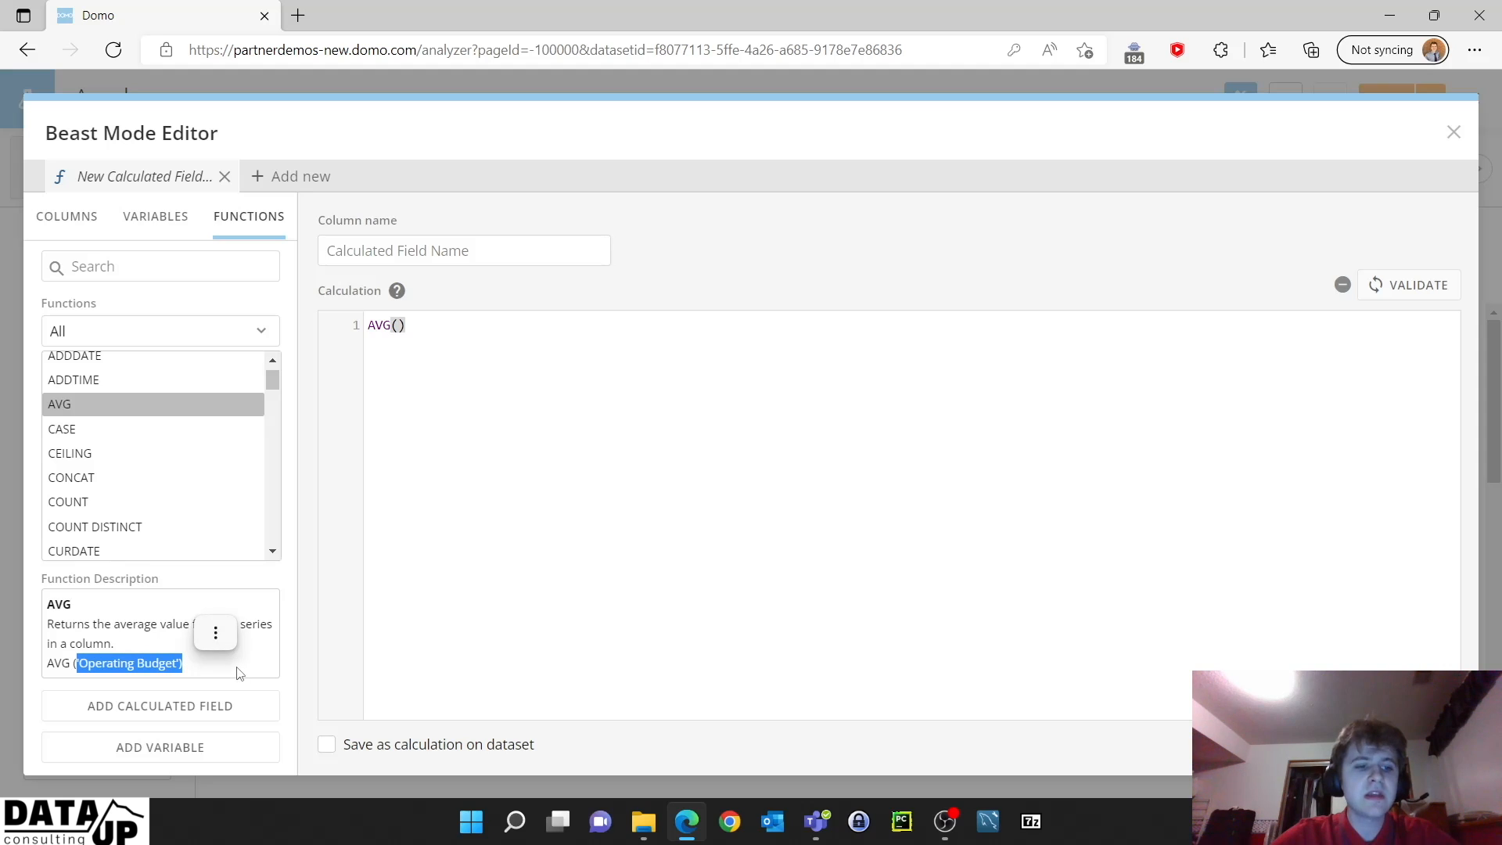
Insert the TotalHours column between the AVG brackets so the formula reads AVG(`TotalHours`).
click(398, 325)
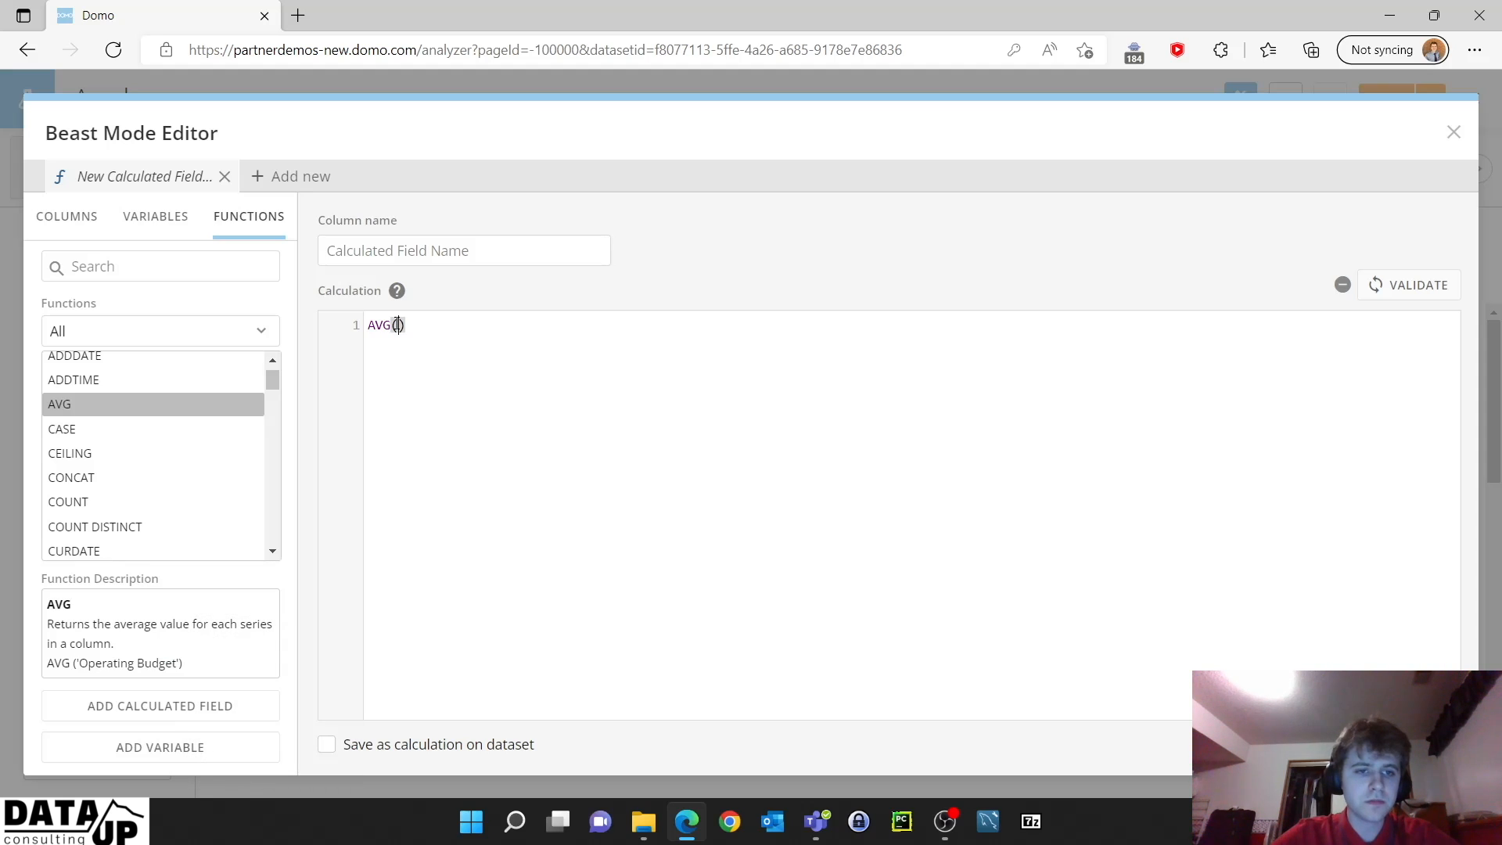
click(77, 221)
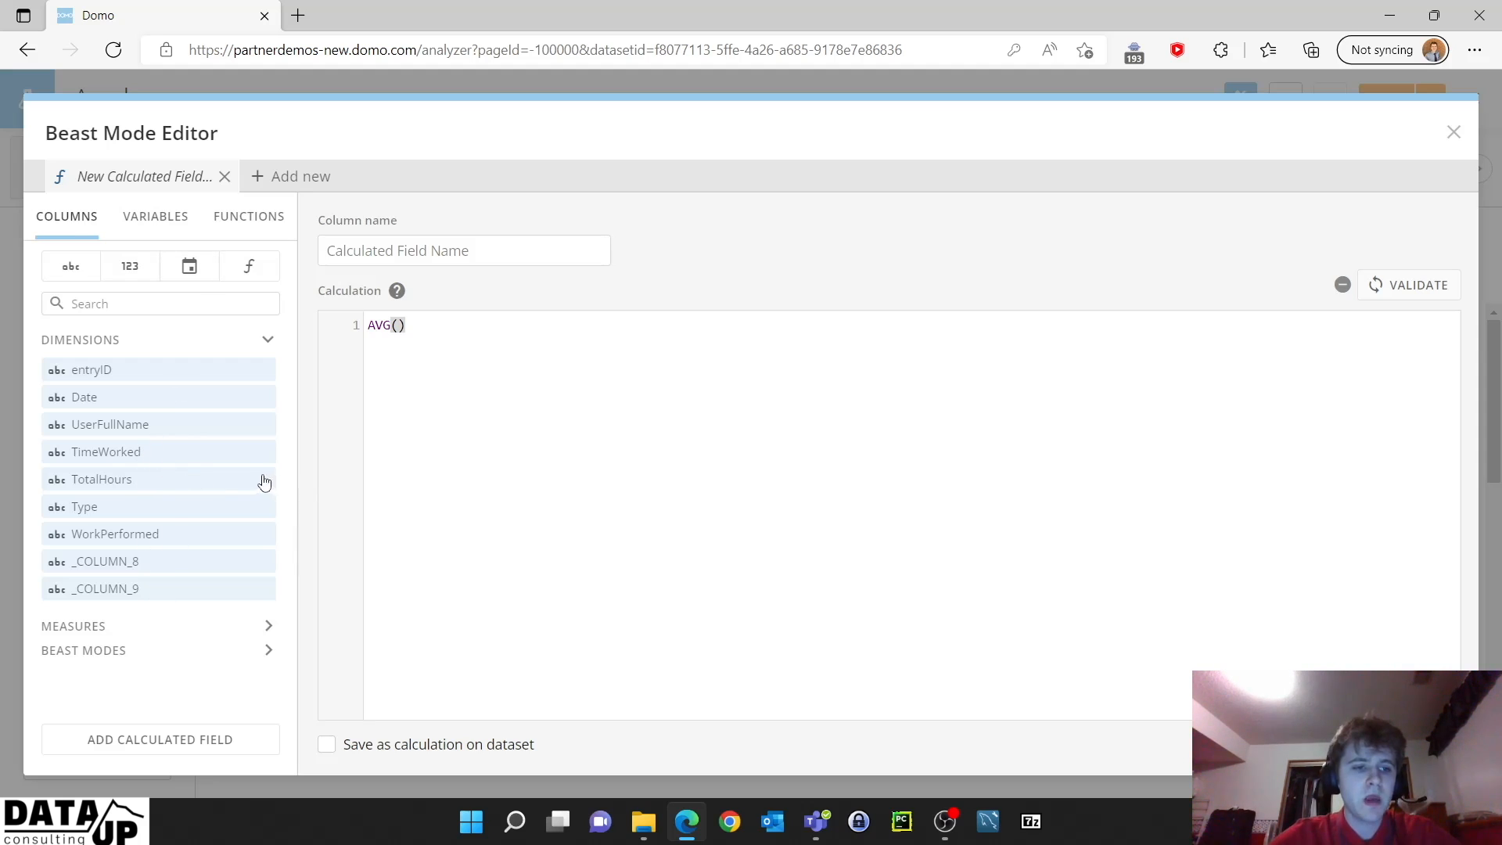
click(141, 488)
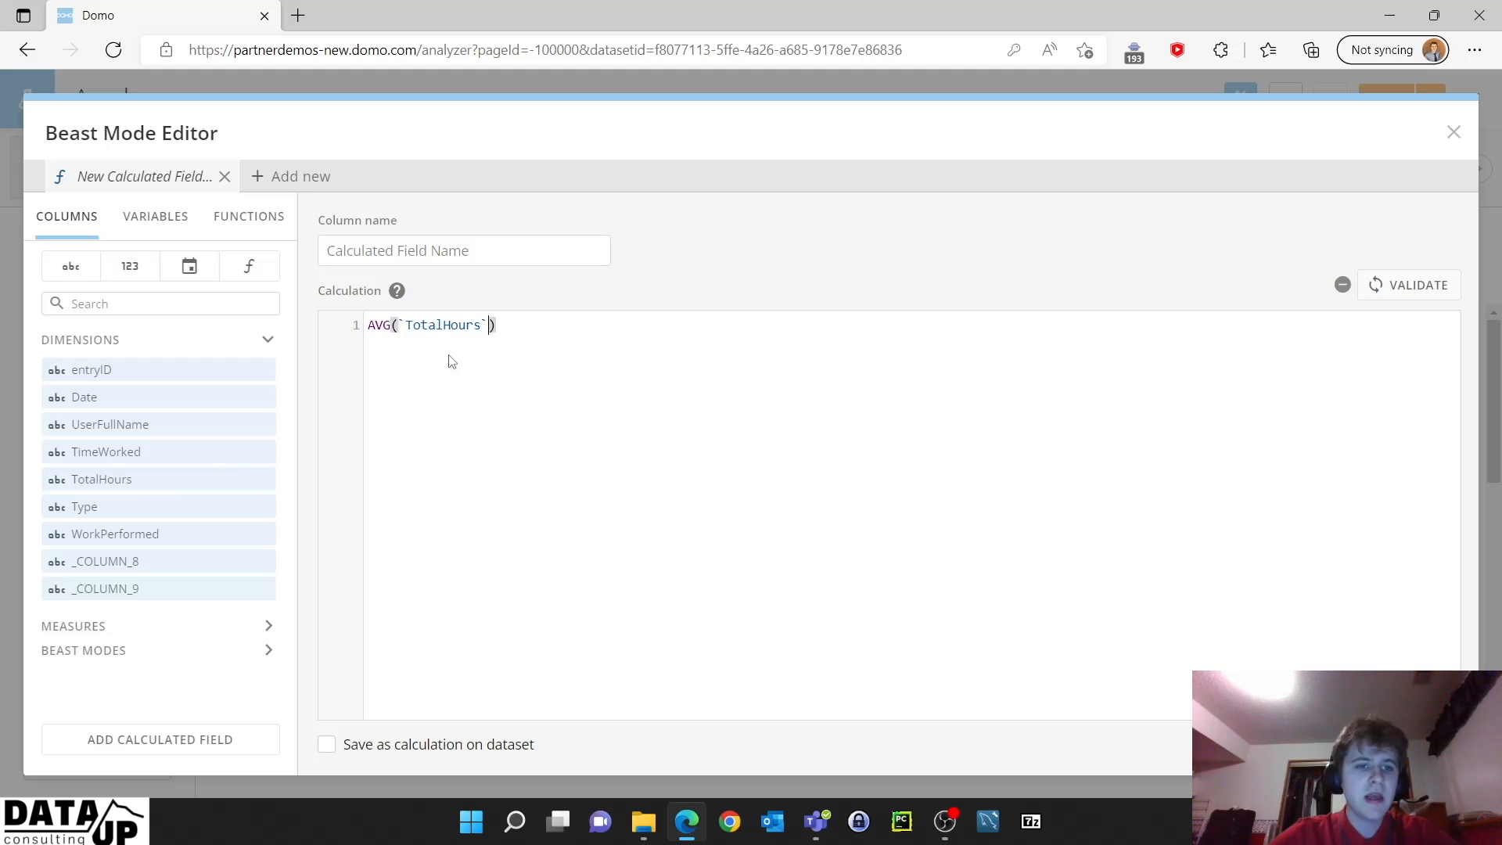
drag(363, 326, 620, 326)
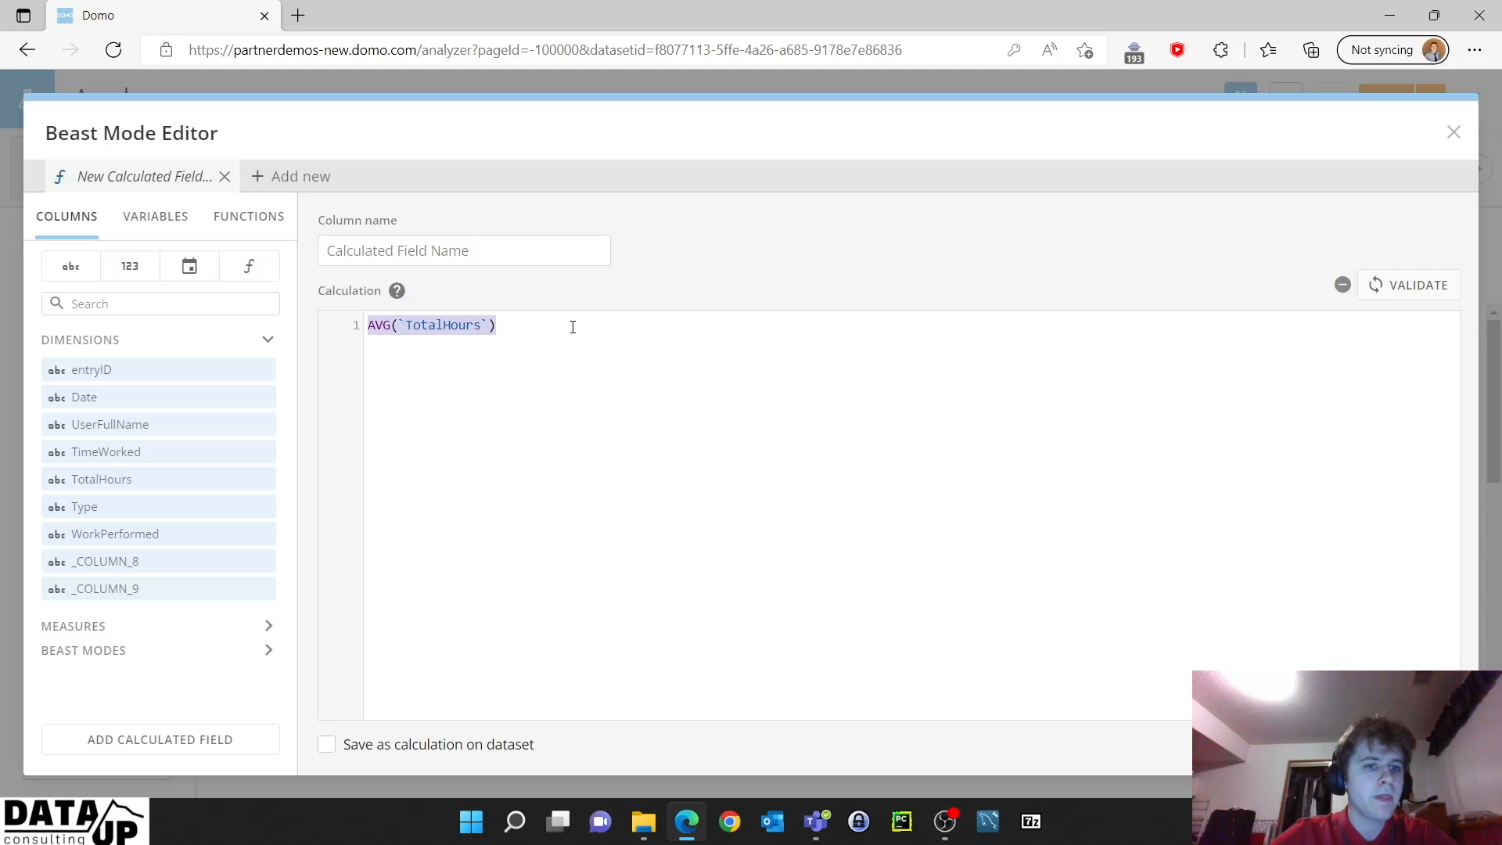
click(488, 326)
Name the calculated field "Average", then validate and save it, leaving the editor.
click(404, 251)
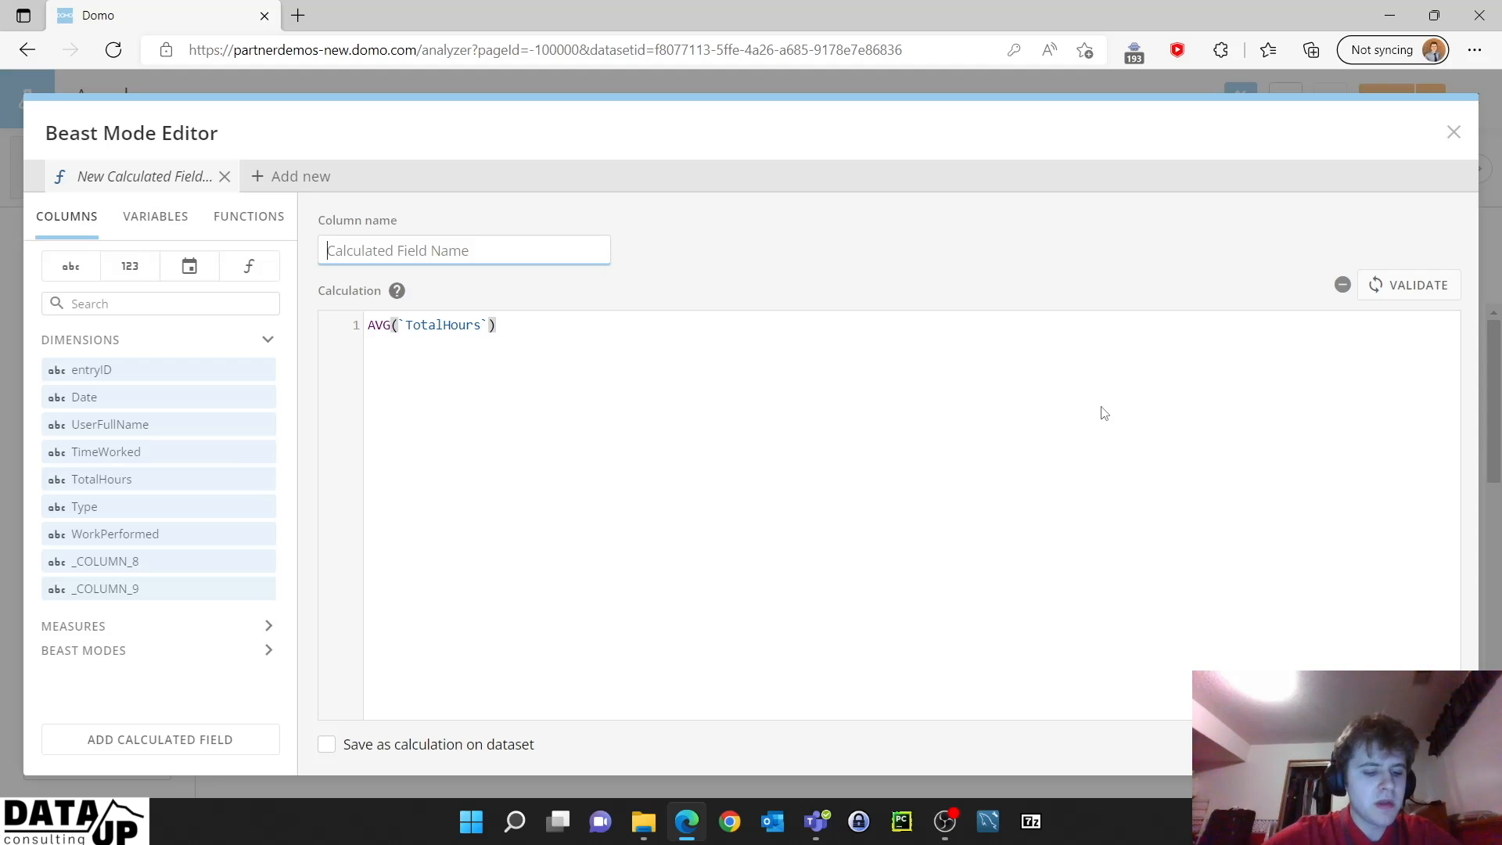
text(Average)
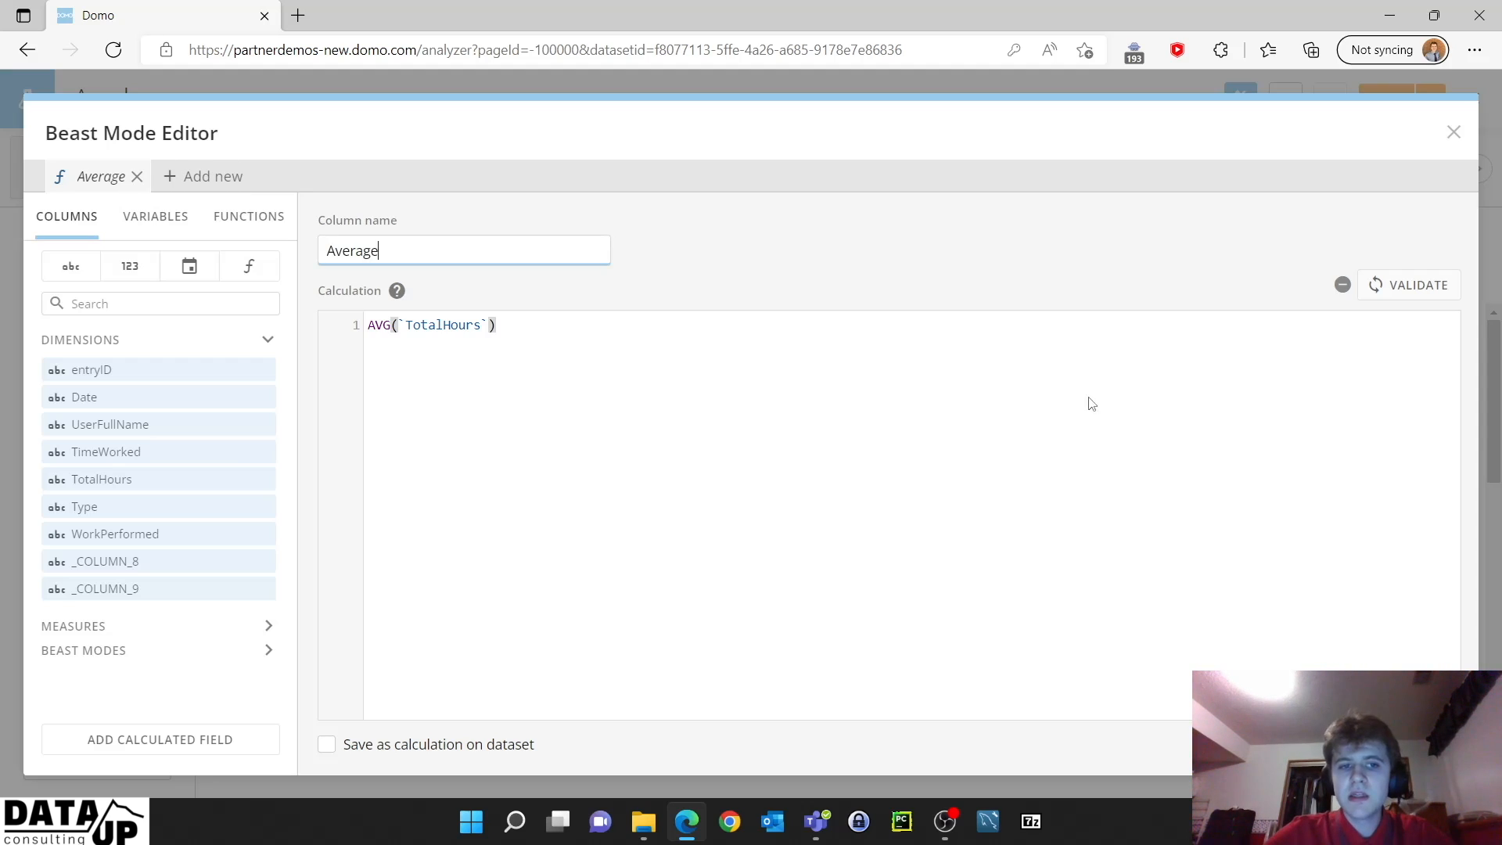
click(1414, 300)
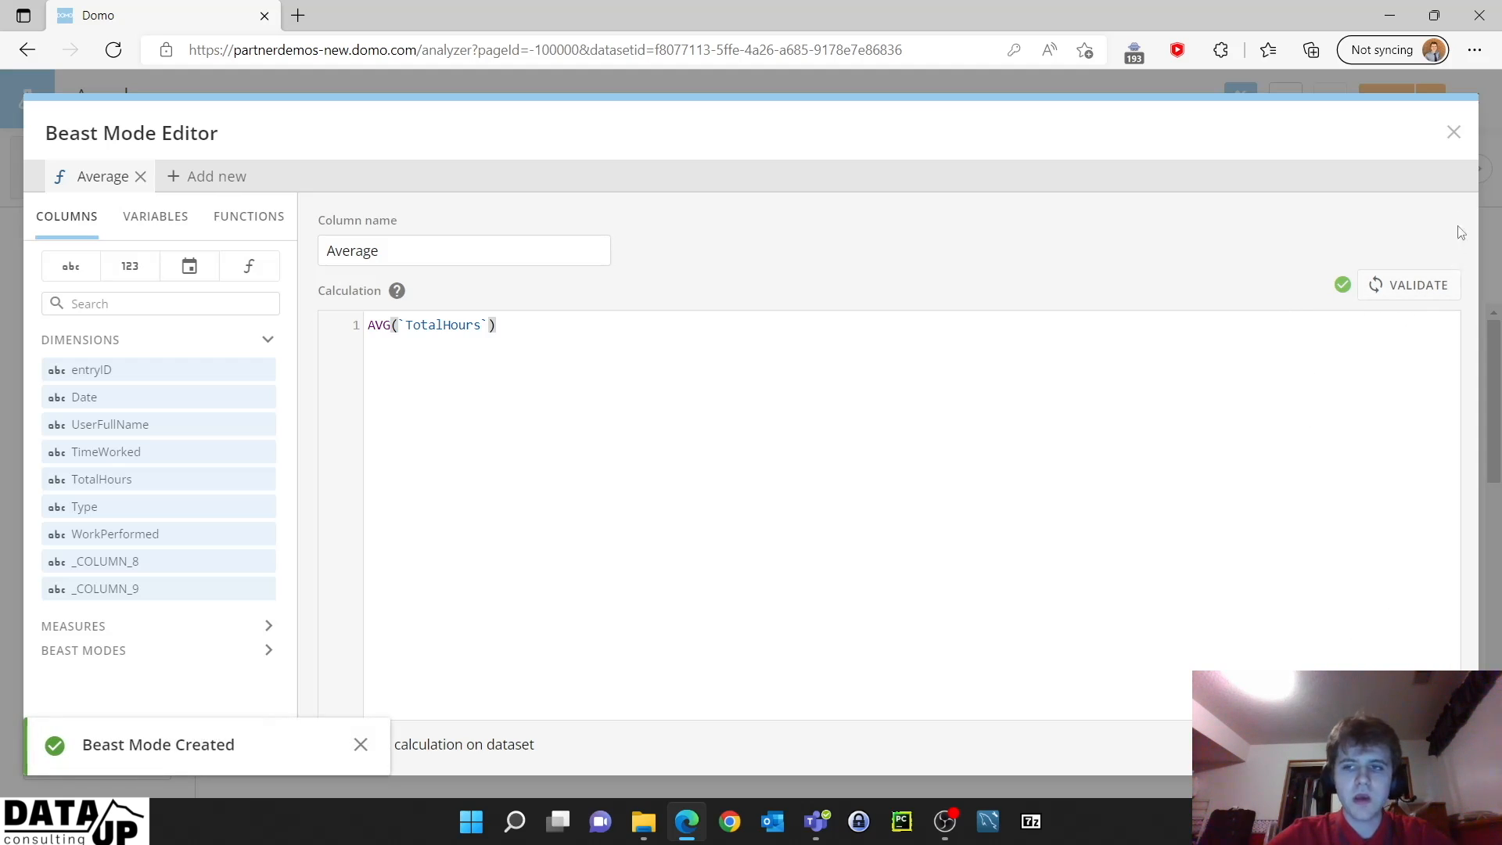
click(1454, 133)
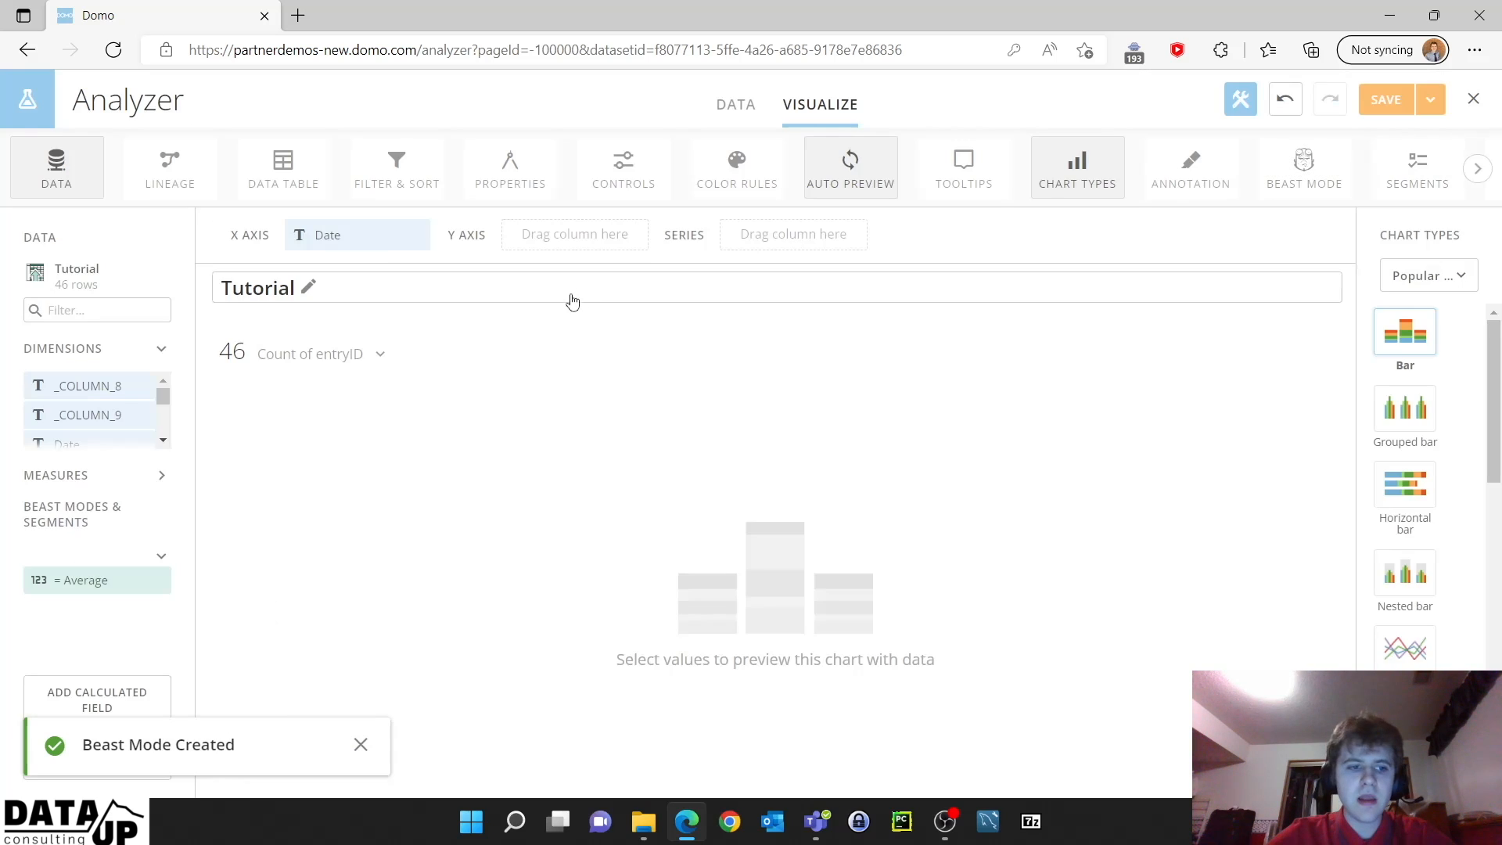
Assign the Average calculated field to the chart's Y axis and inspect the 2022-03-31 bar.
mouse_move(84, 593)
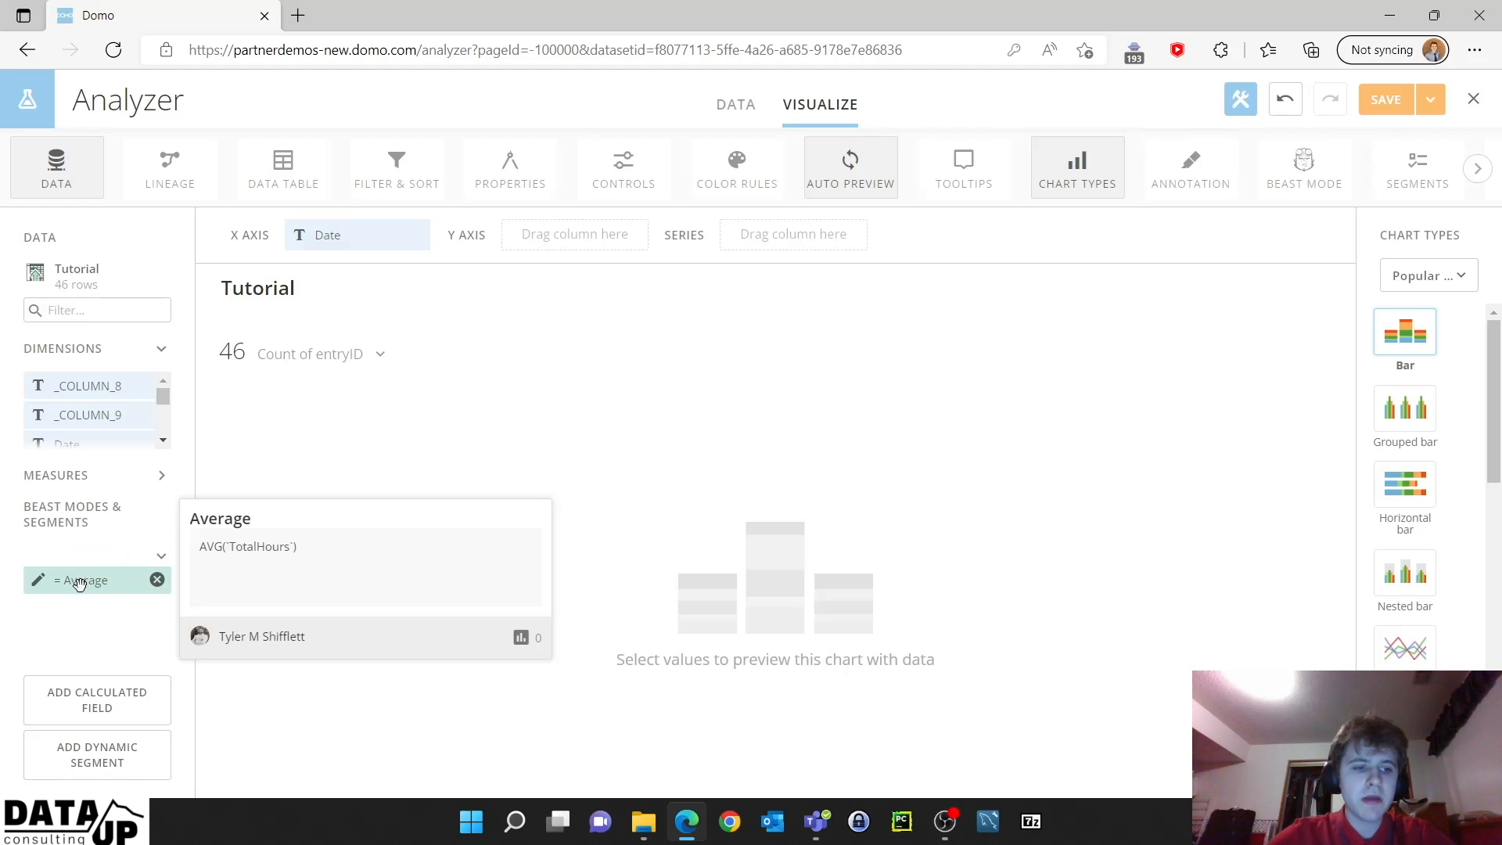
drag(79, 584, 558, 238)
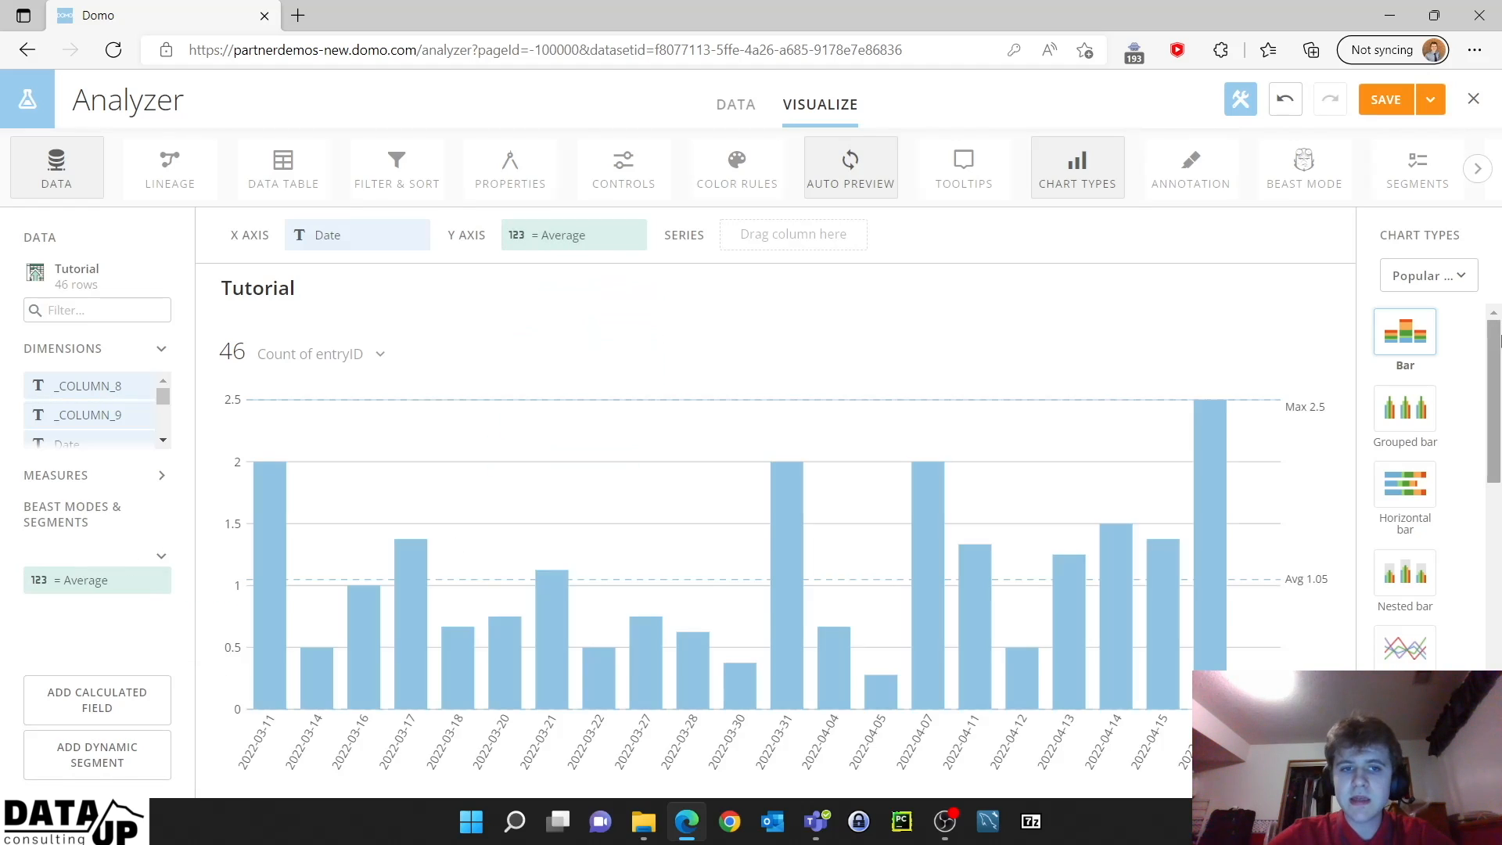
click(744, 273)
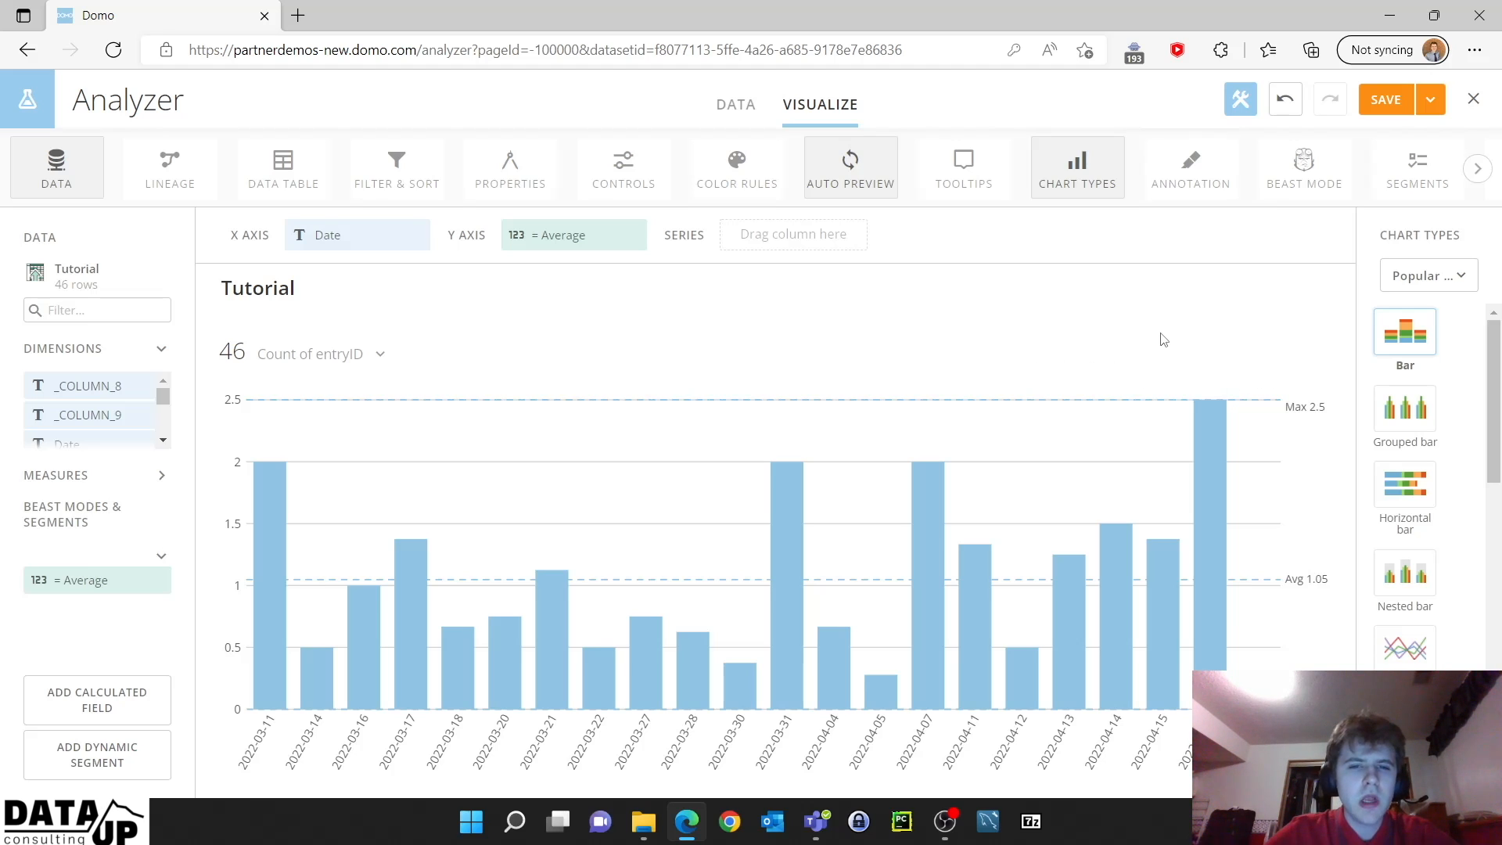
mouse_move(783, 535)
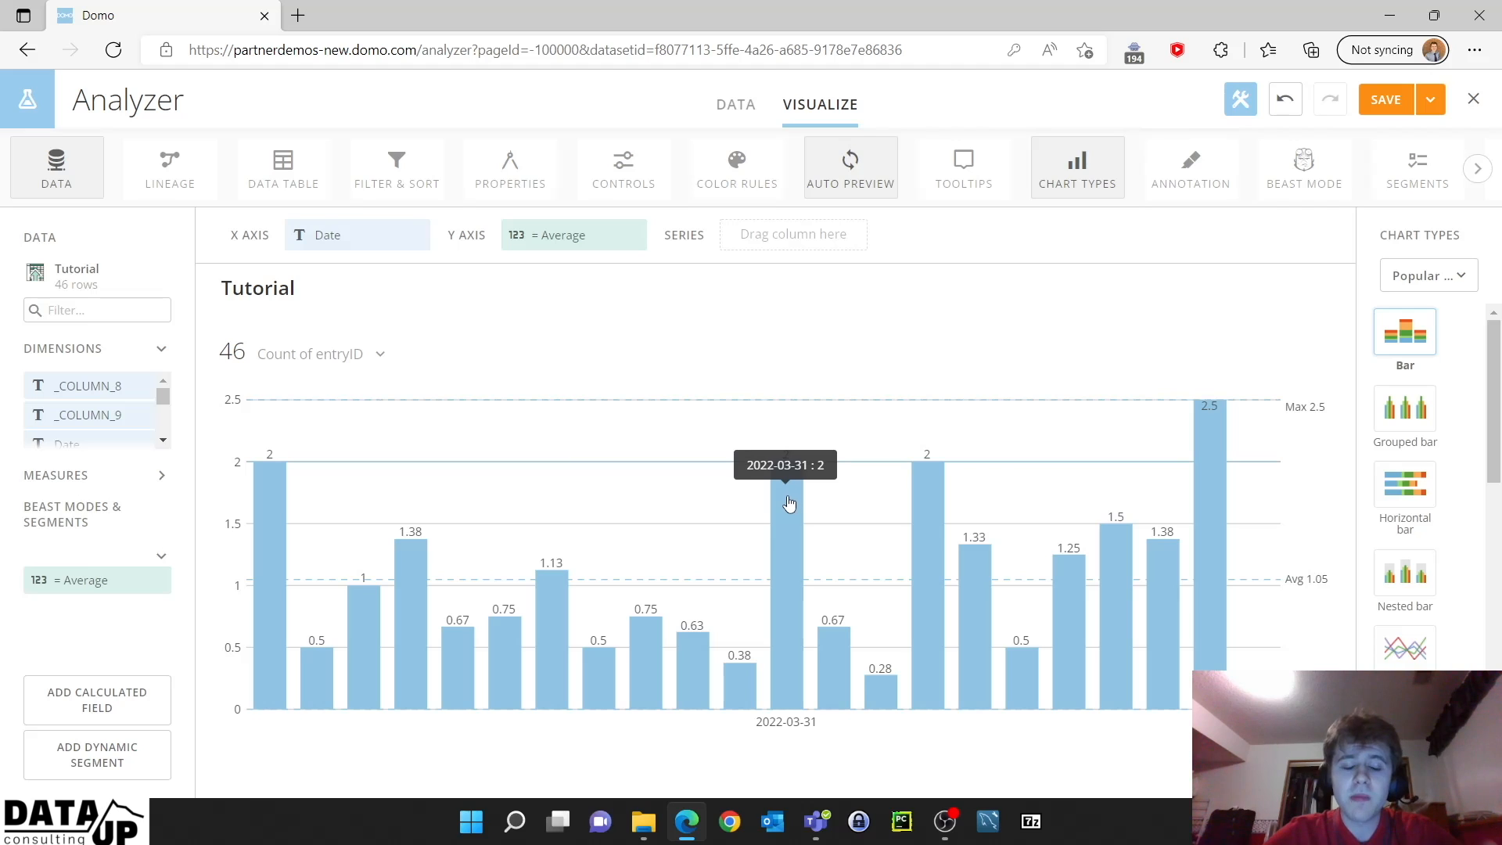
Start another calculated field with a CASE statement, closed by END on line 3 with line 2 left empty.
click(99, 705)
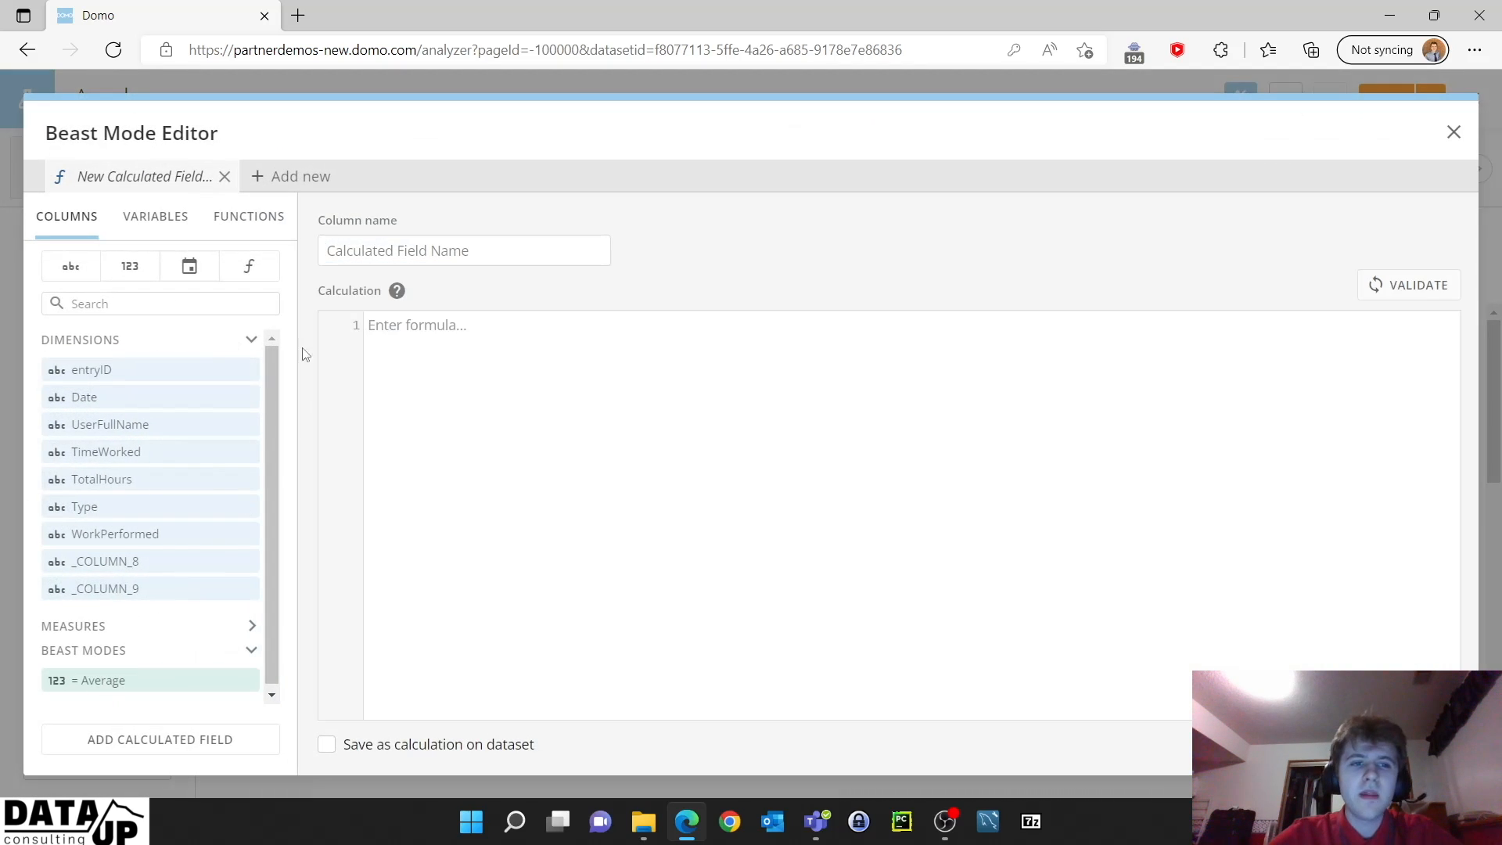
click(249, 219)
scroll(64, 446, down, 1)
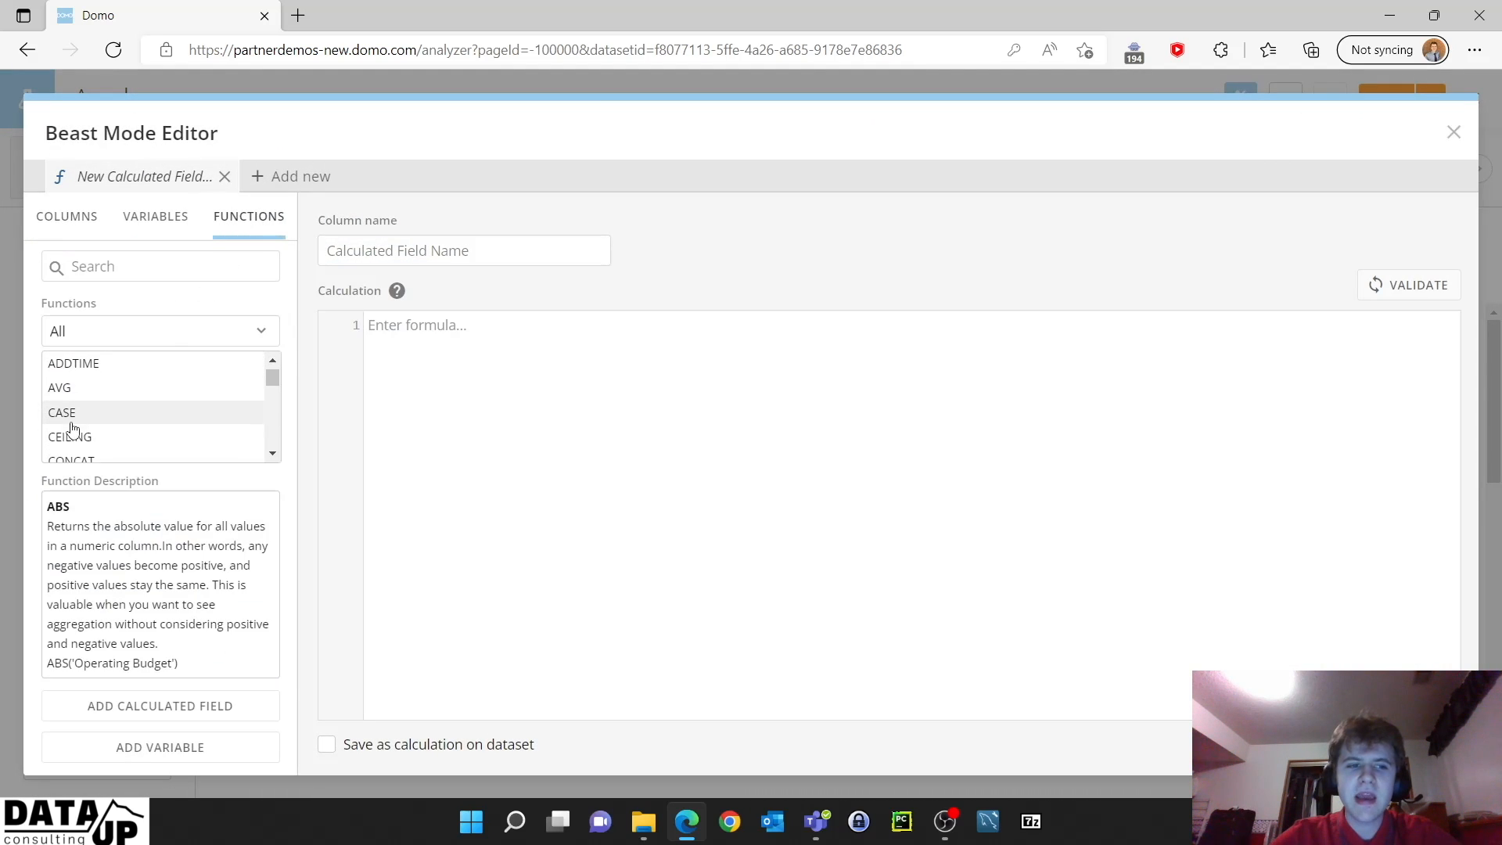
click(64, 415)
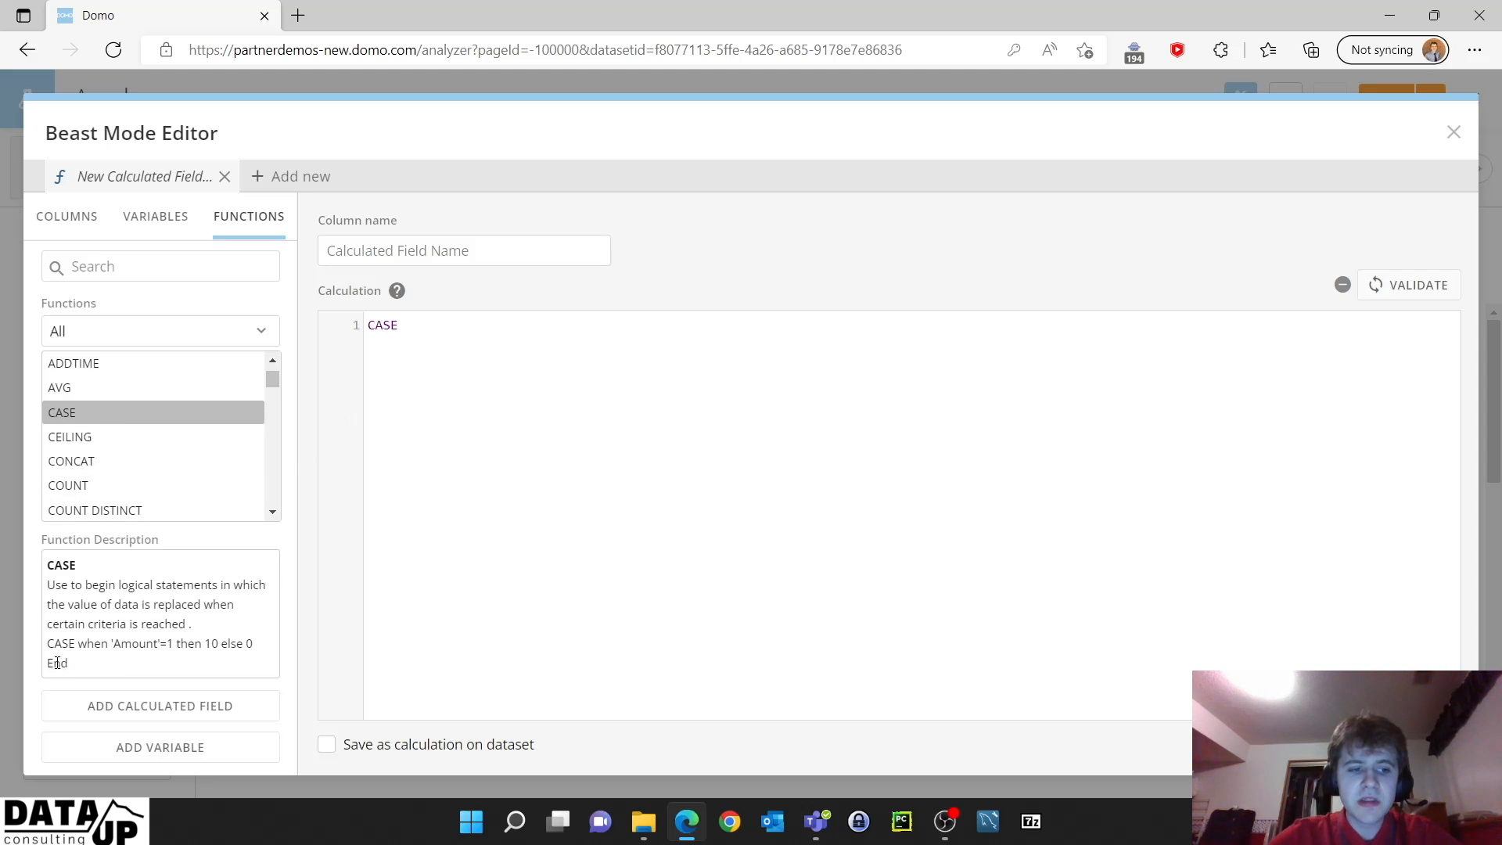
mouse_move(47, 643)
mouse_down()
mouse_move(70, 643)
mouse_move(68, 663)
mouse_move(47, 663)
mouse_up()
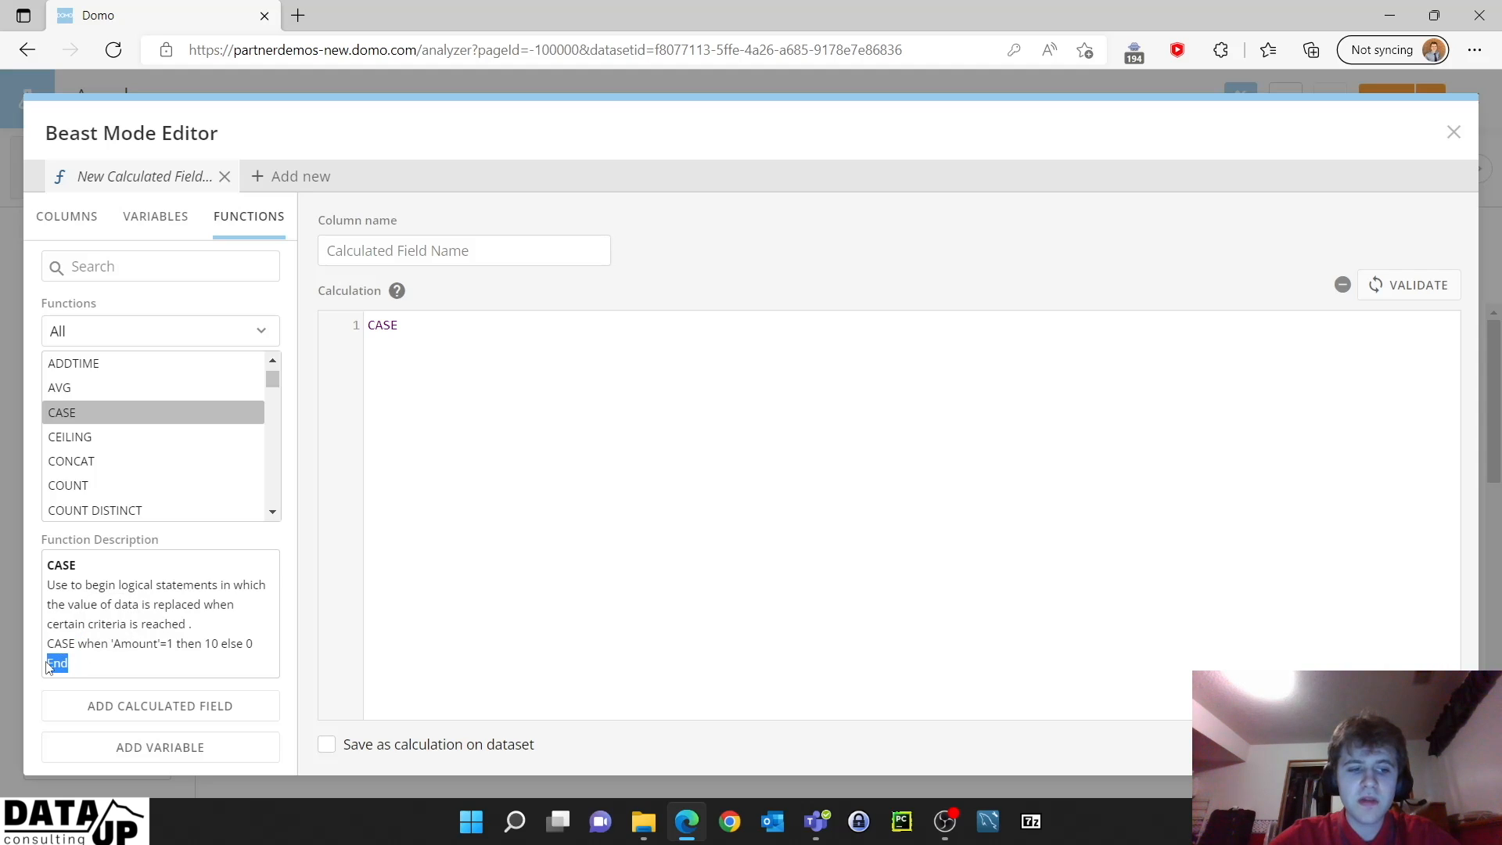
click(416, 348)
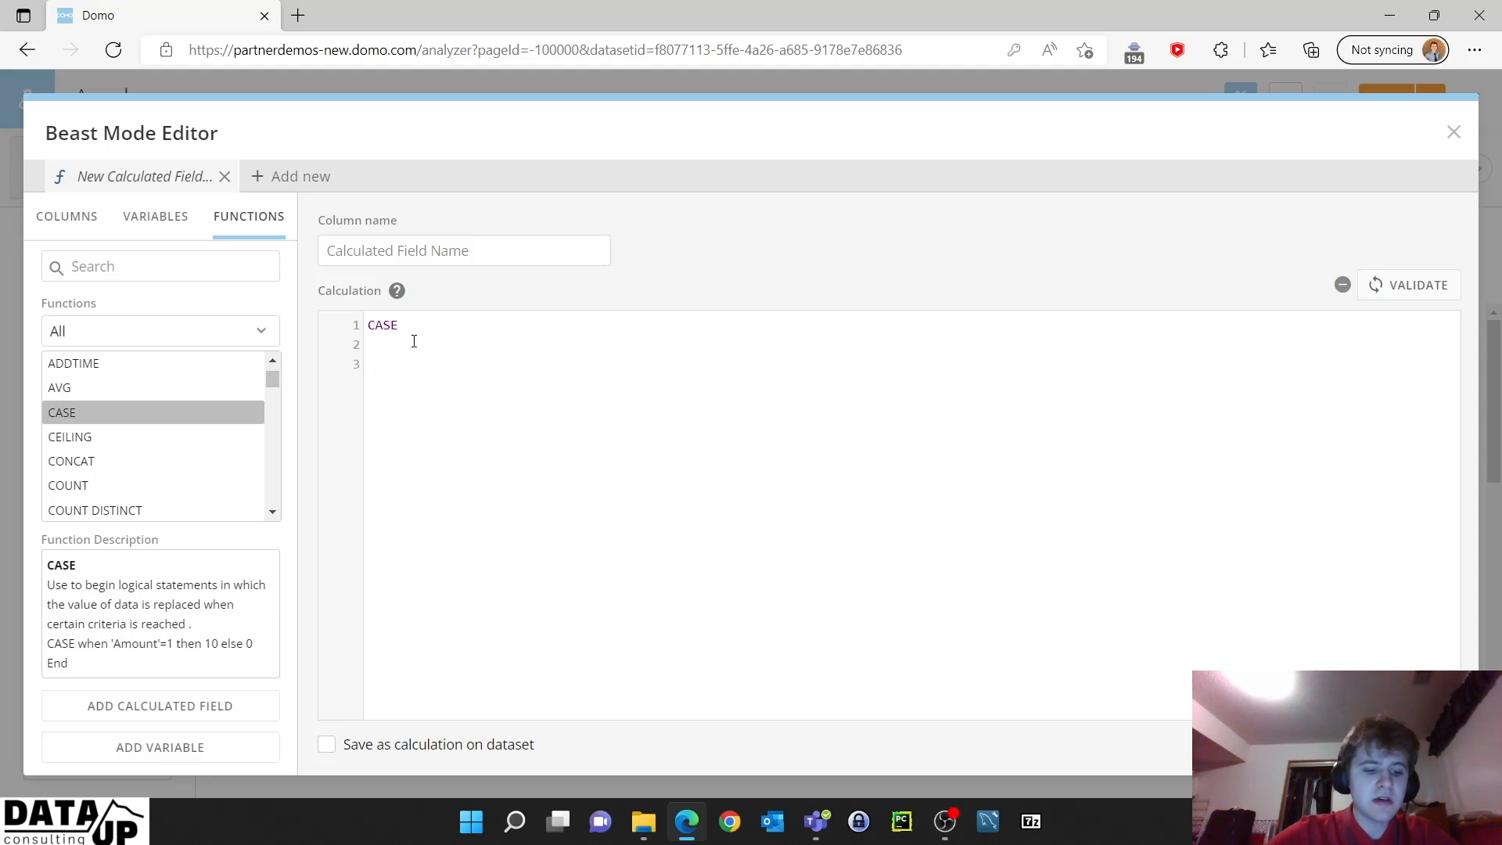
text(END)
key(Escape)
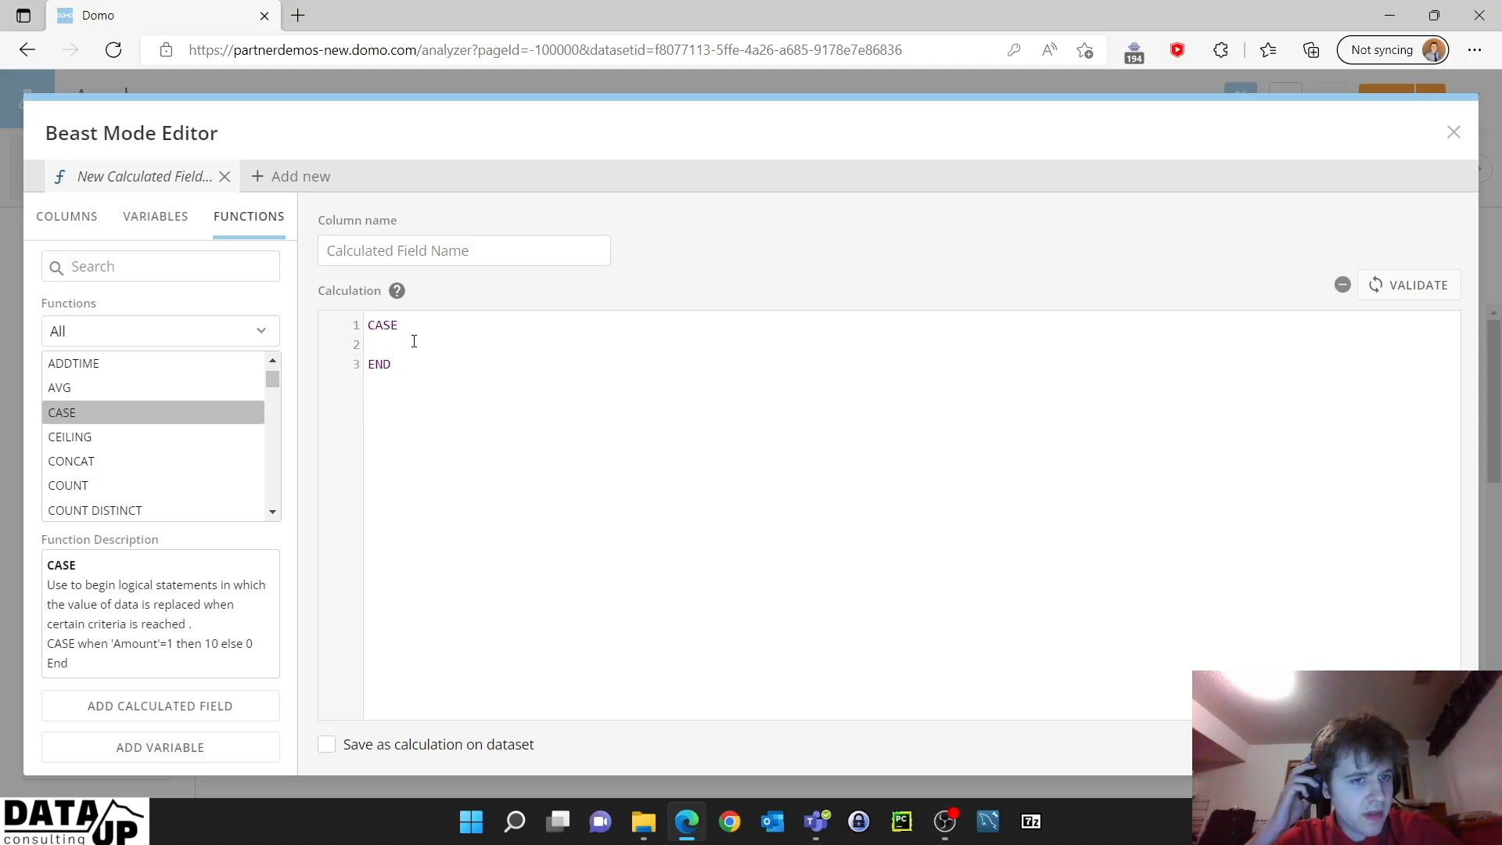
Add an indented condition on line 2 of the CASE statement reading WHEN `WorkPerformed` = 'Meeting'.
key(Tab)
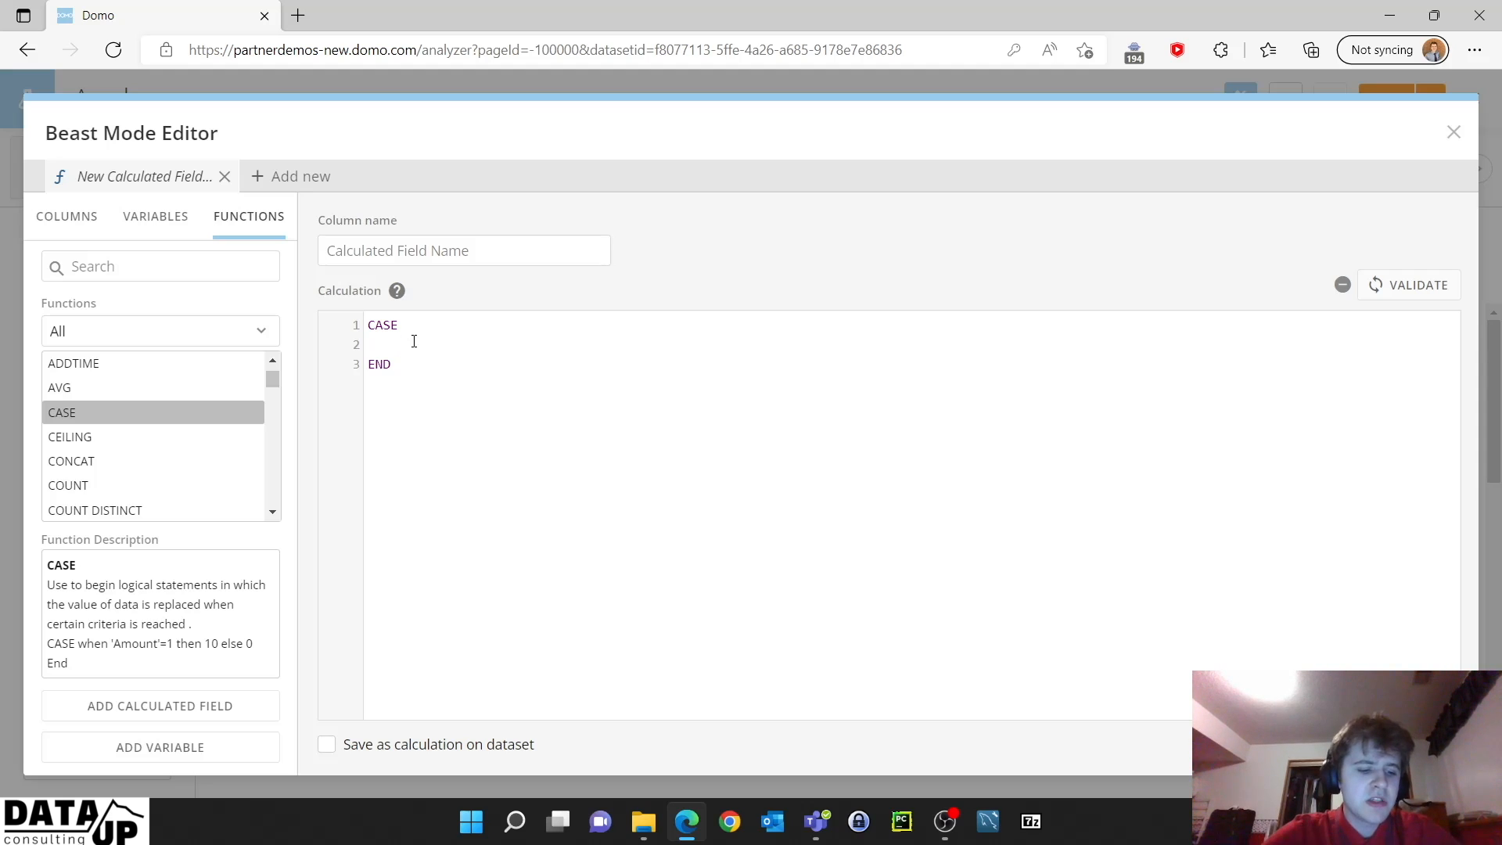
text(when)
key(Return)
click(74, 222)
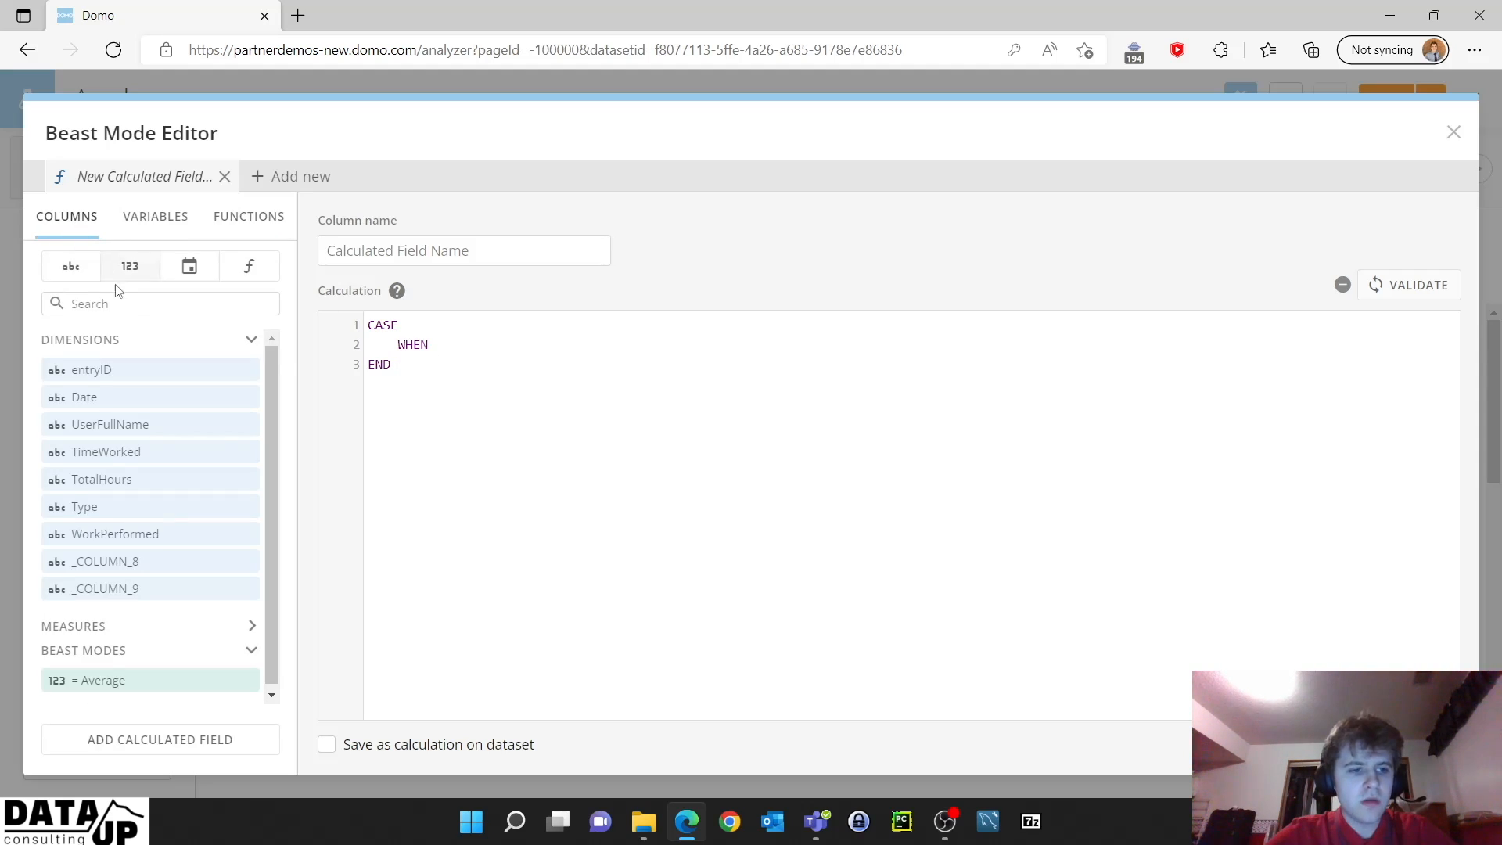
click(139, 533)
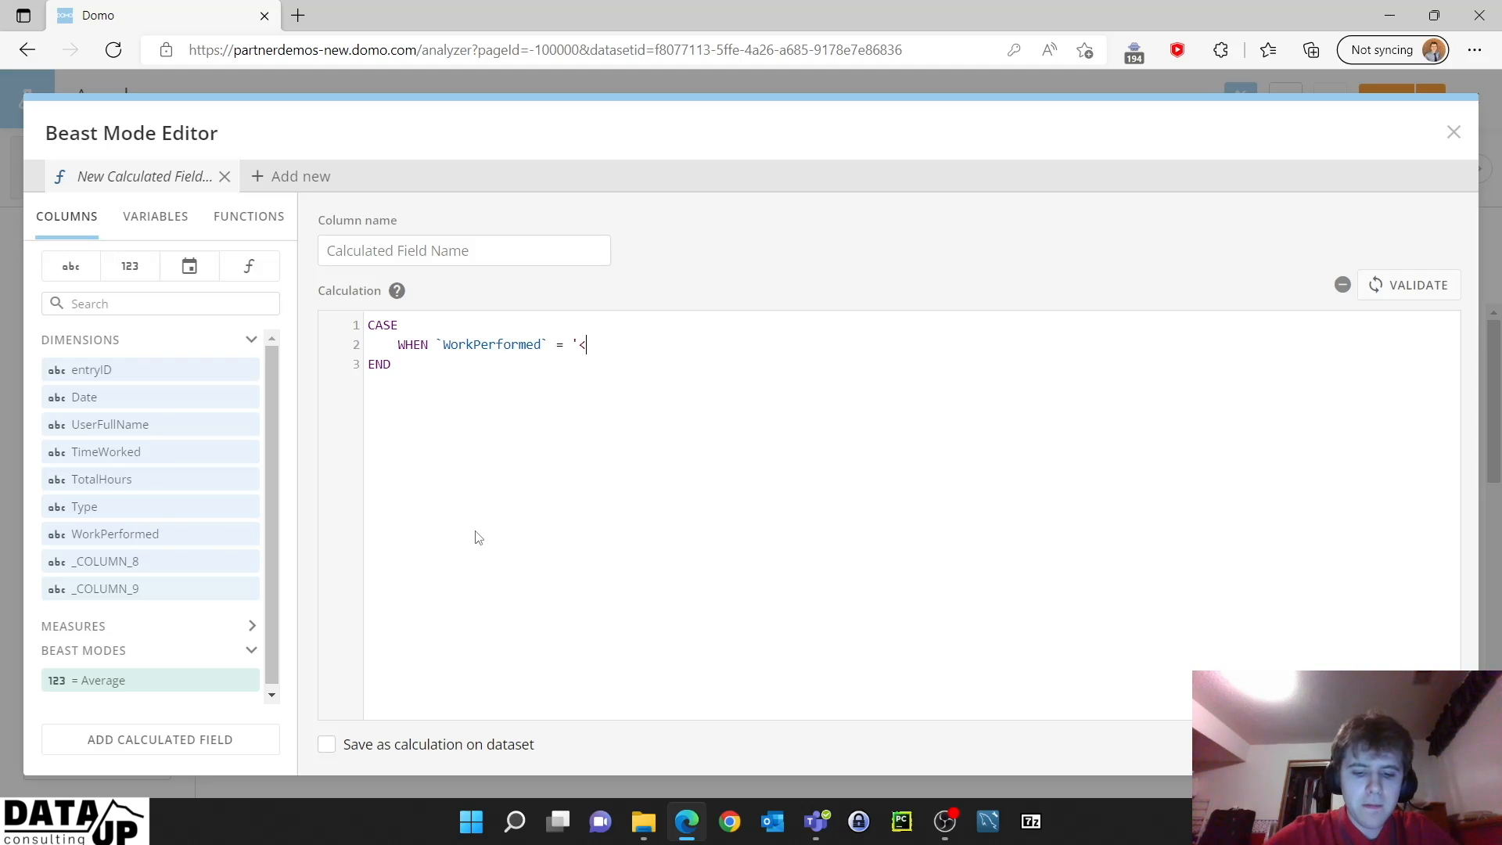
text(= 'Meeting)
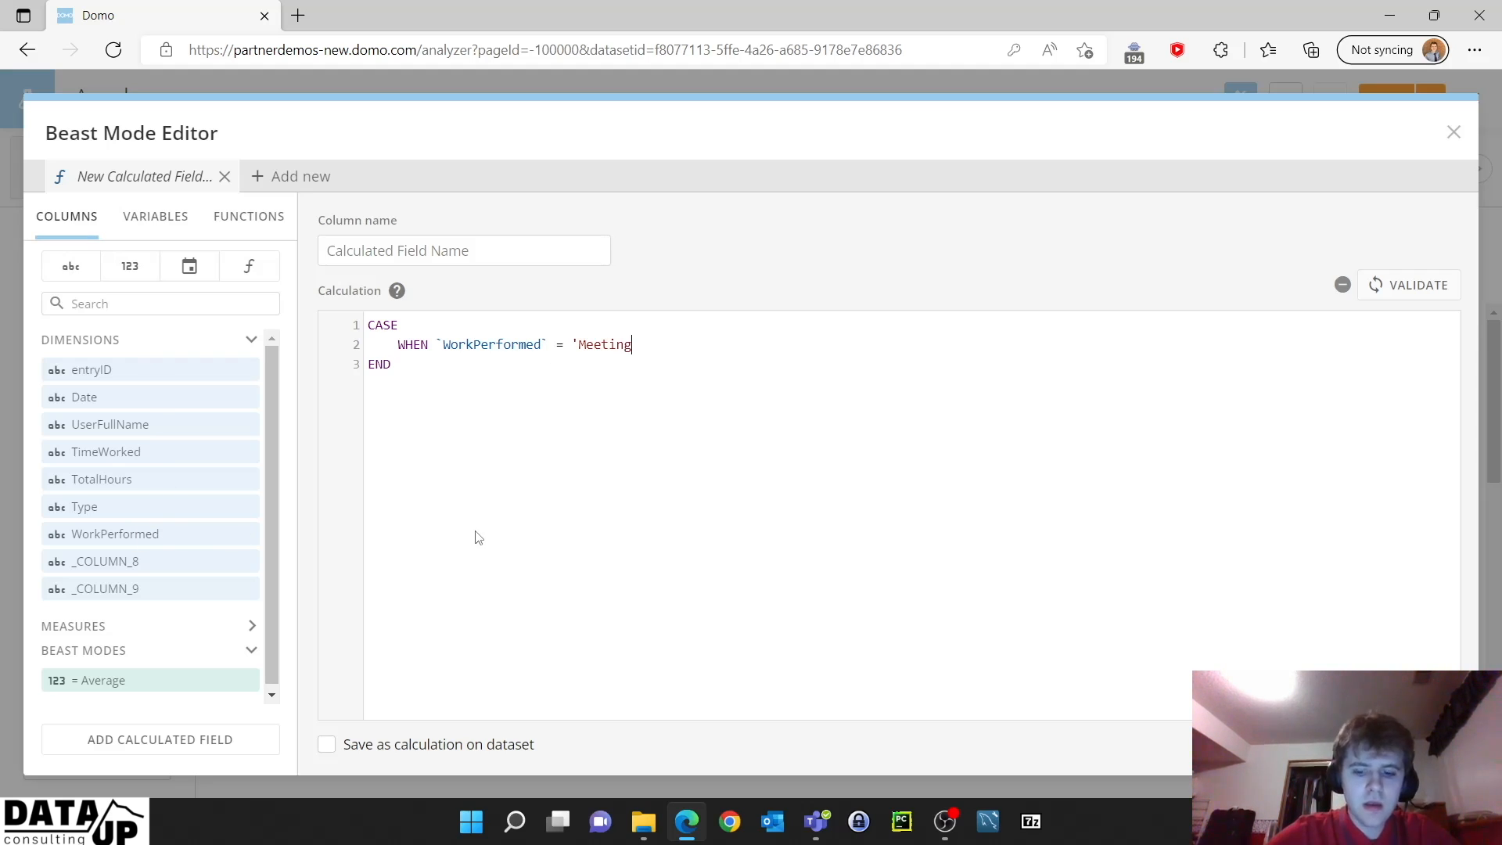
text(')
Complete the CASE statement before END with the lines THEN 'Meeting' and ELSE 'Not Meeting'.
key(Return)
text(then)
key(Return)
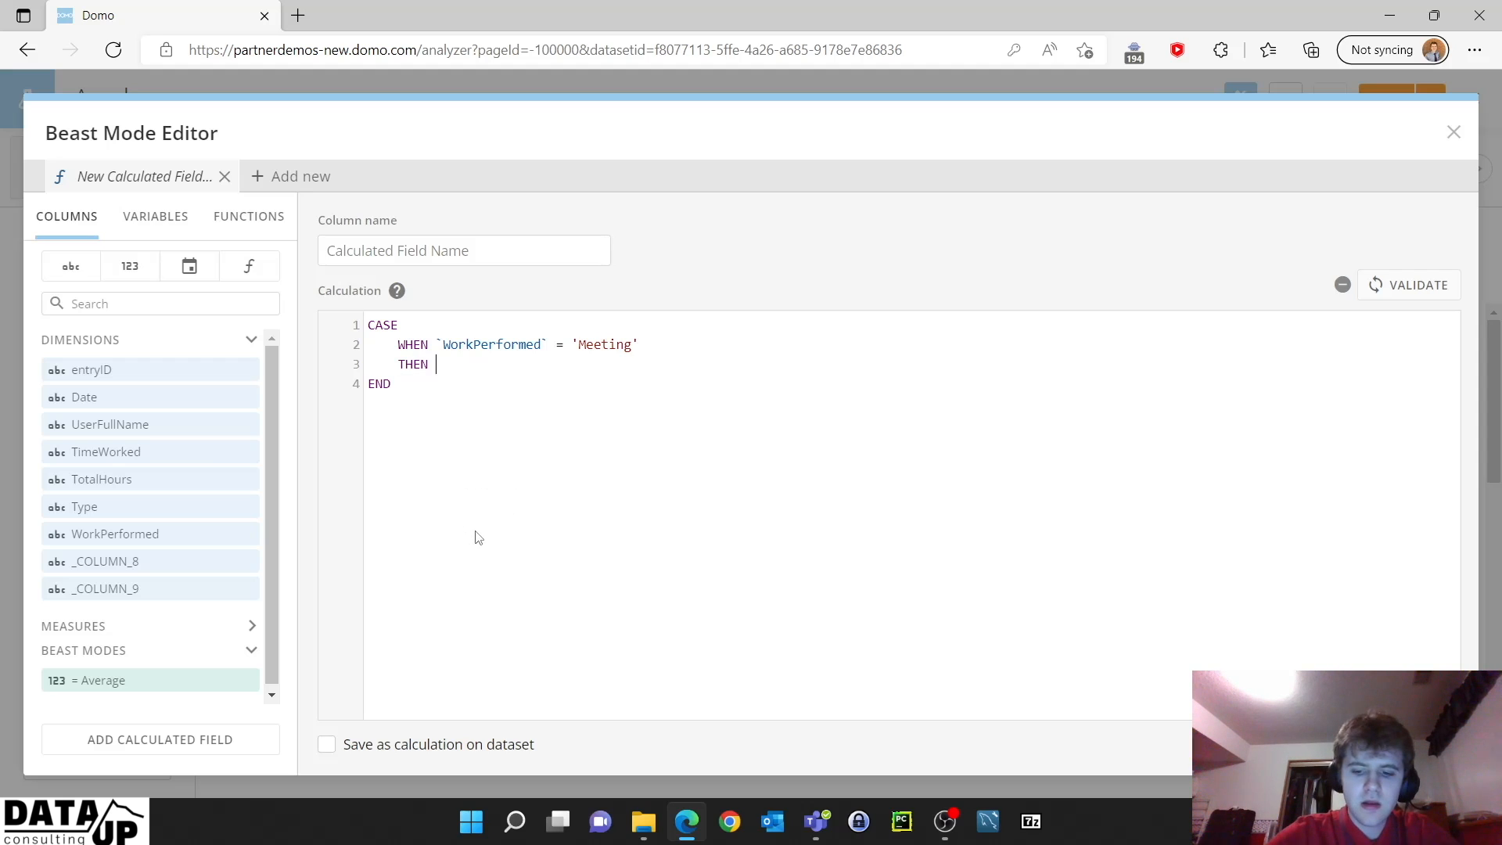
text('Meeting)
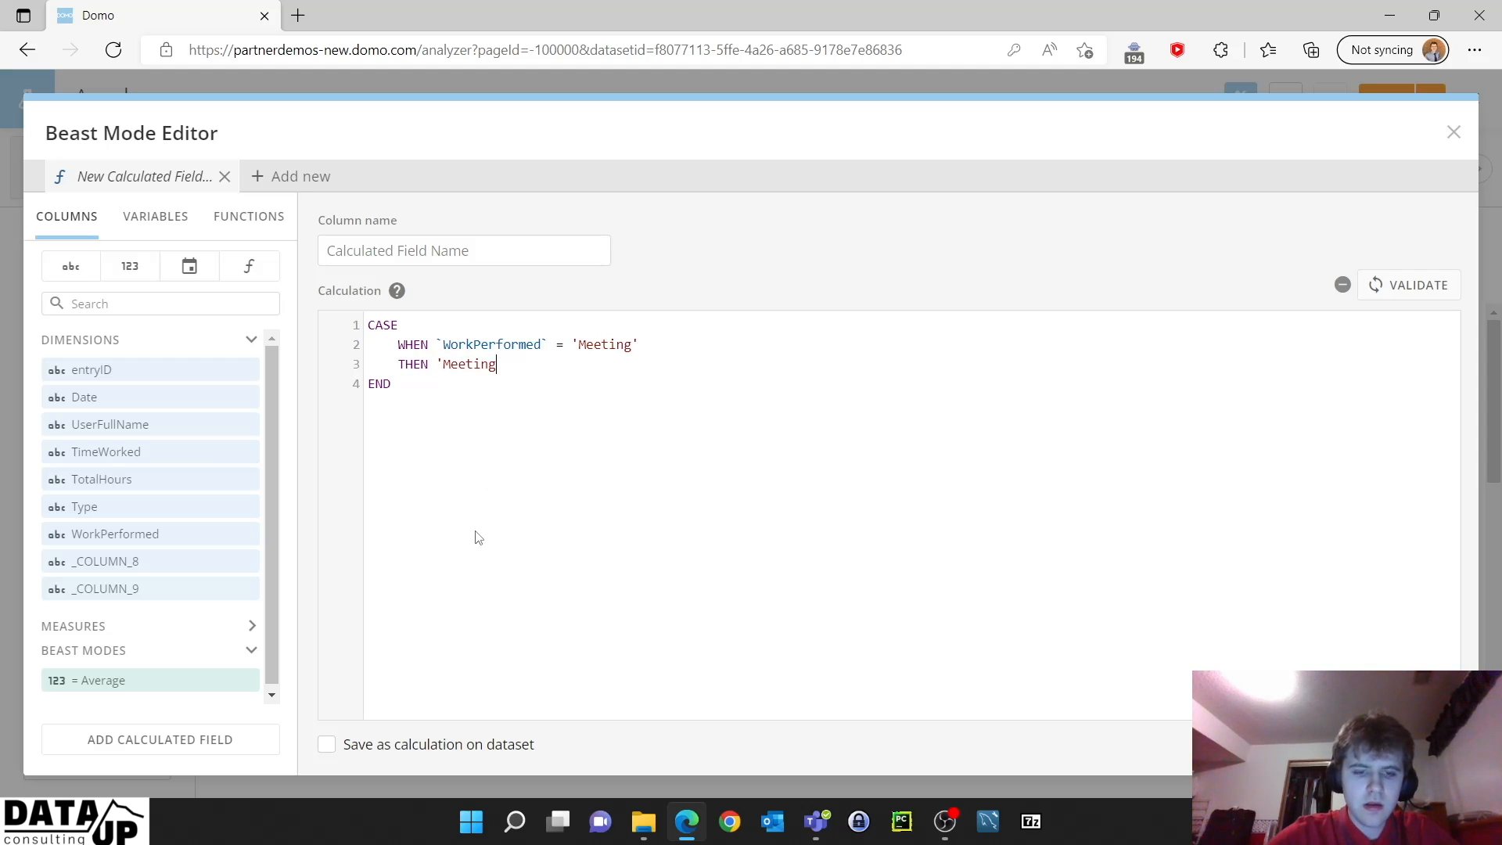
key(Return)
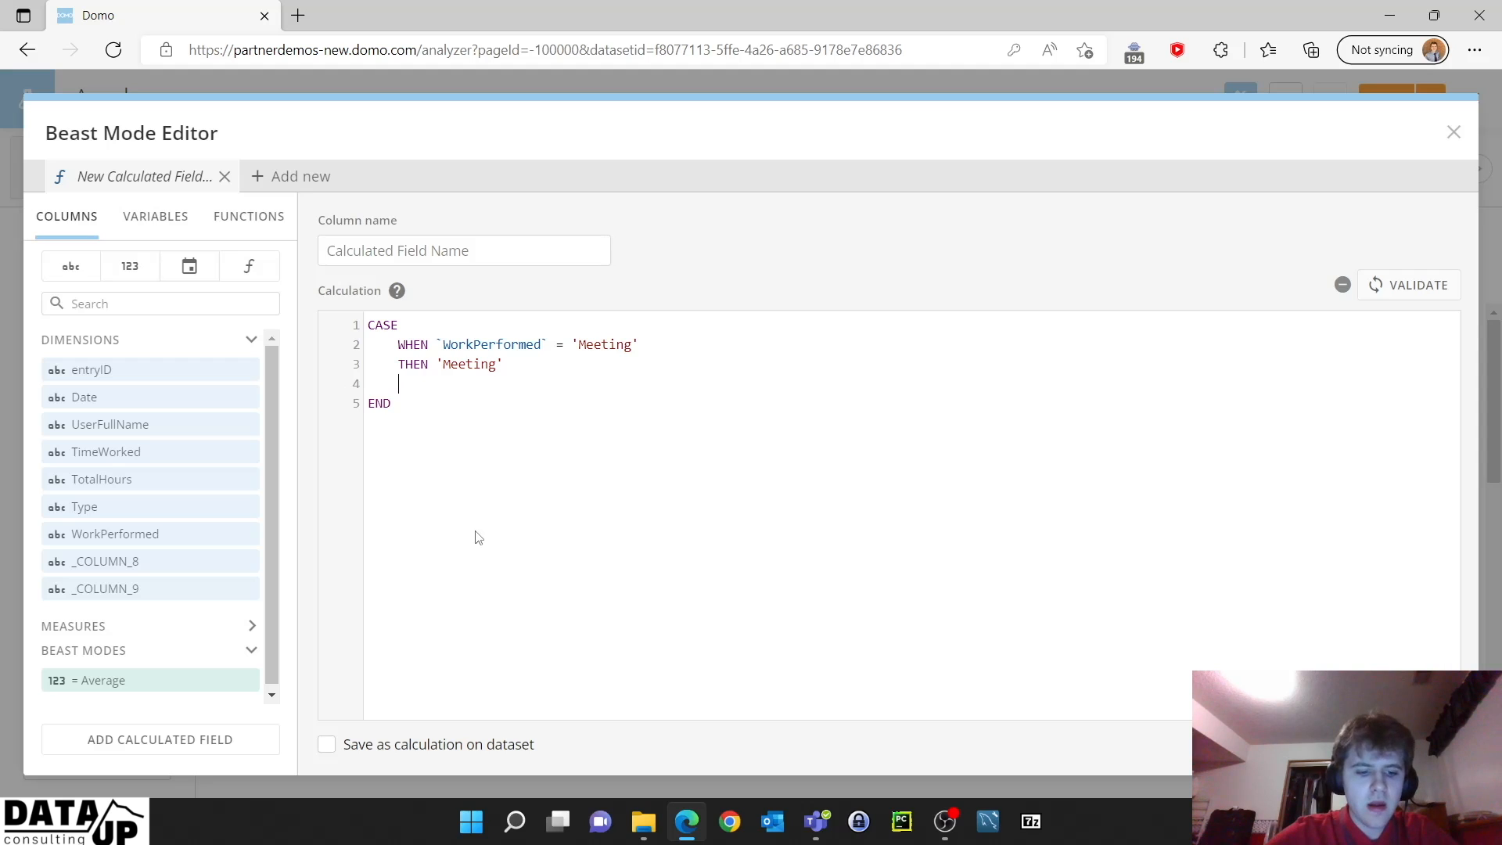
text(ELSE)
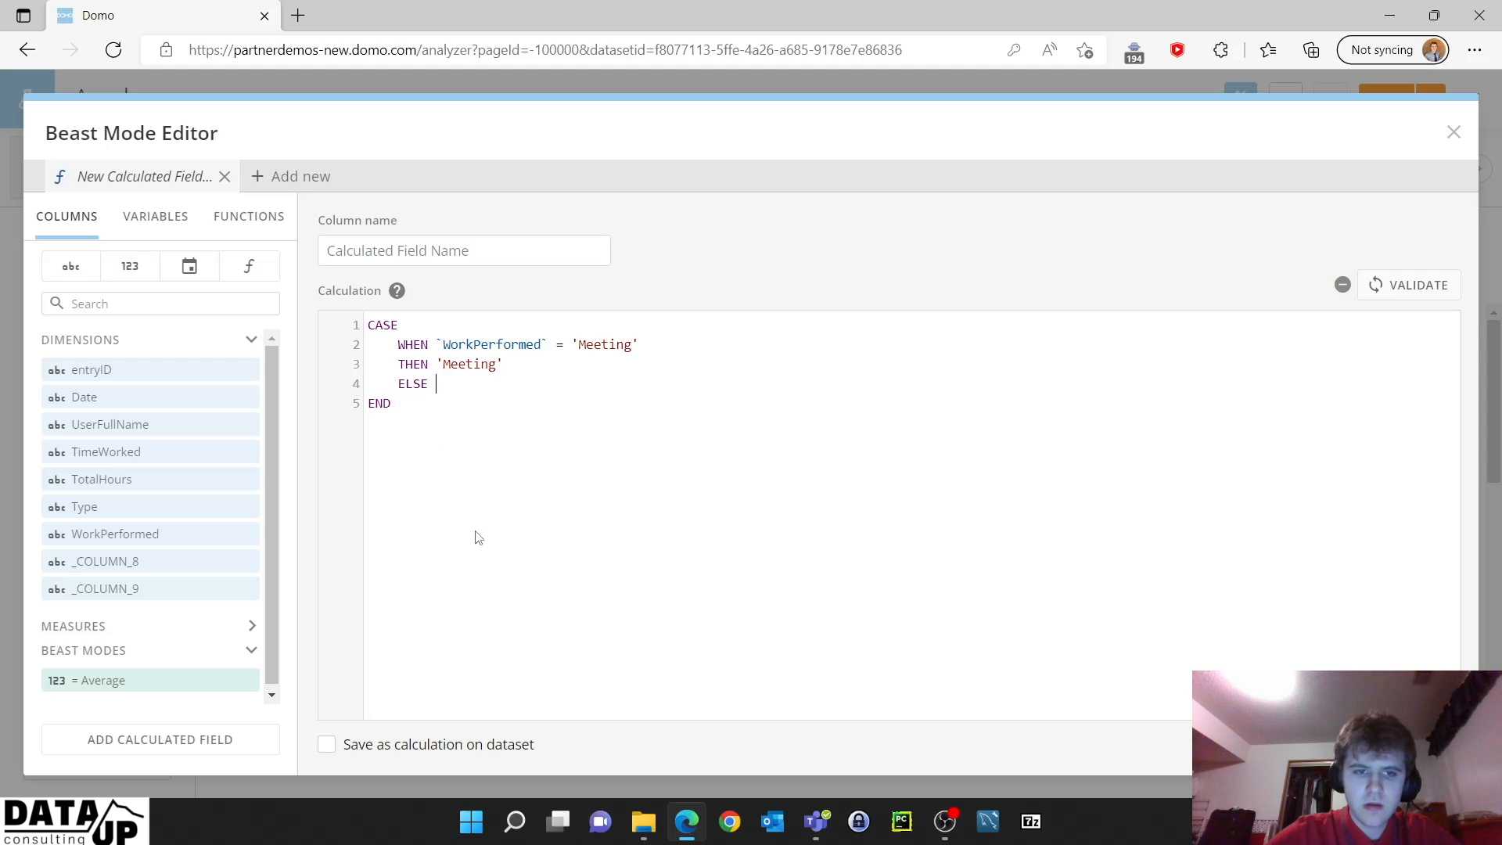
text( 'Not Meeting)
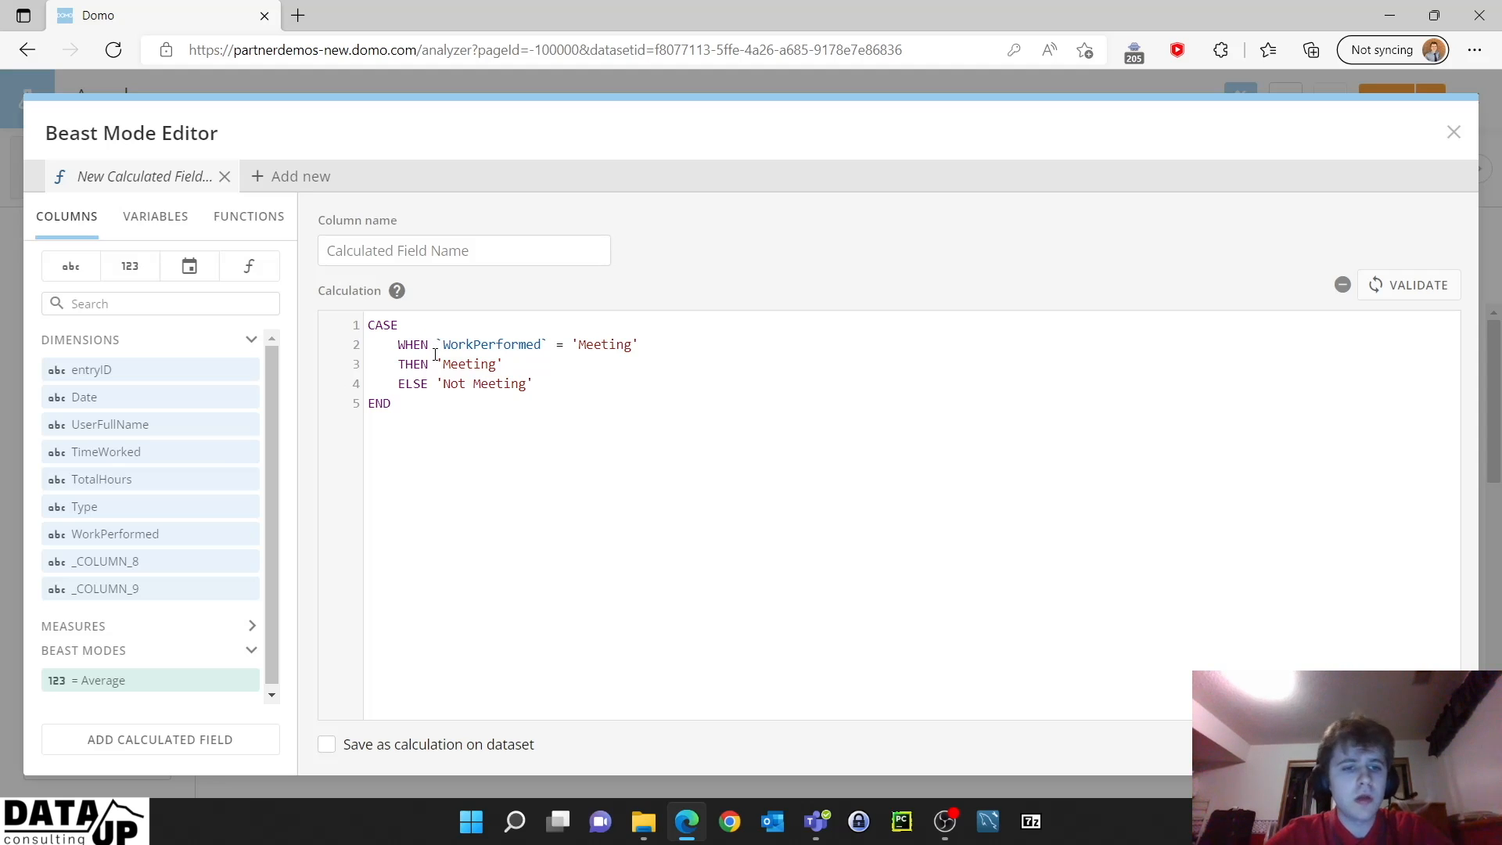
drag(579, 344, 707, 345)
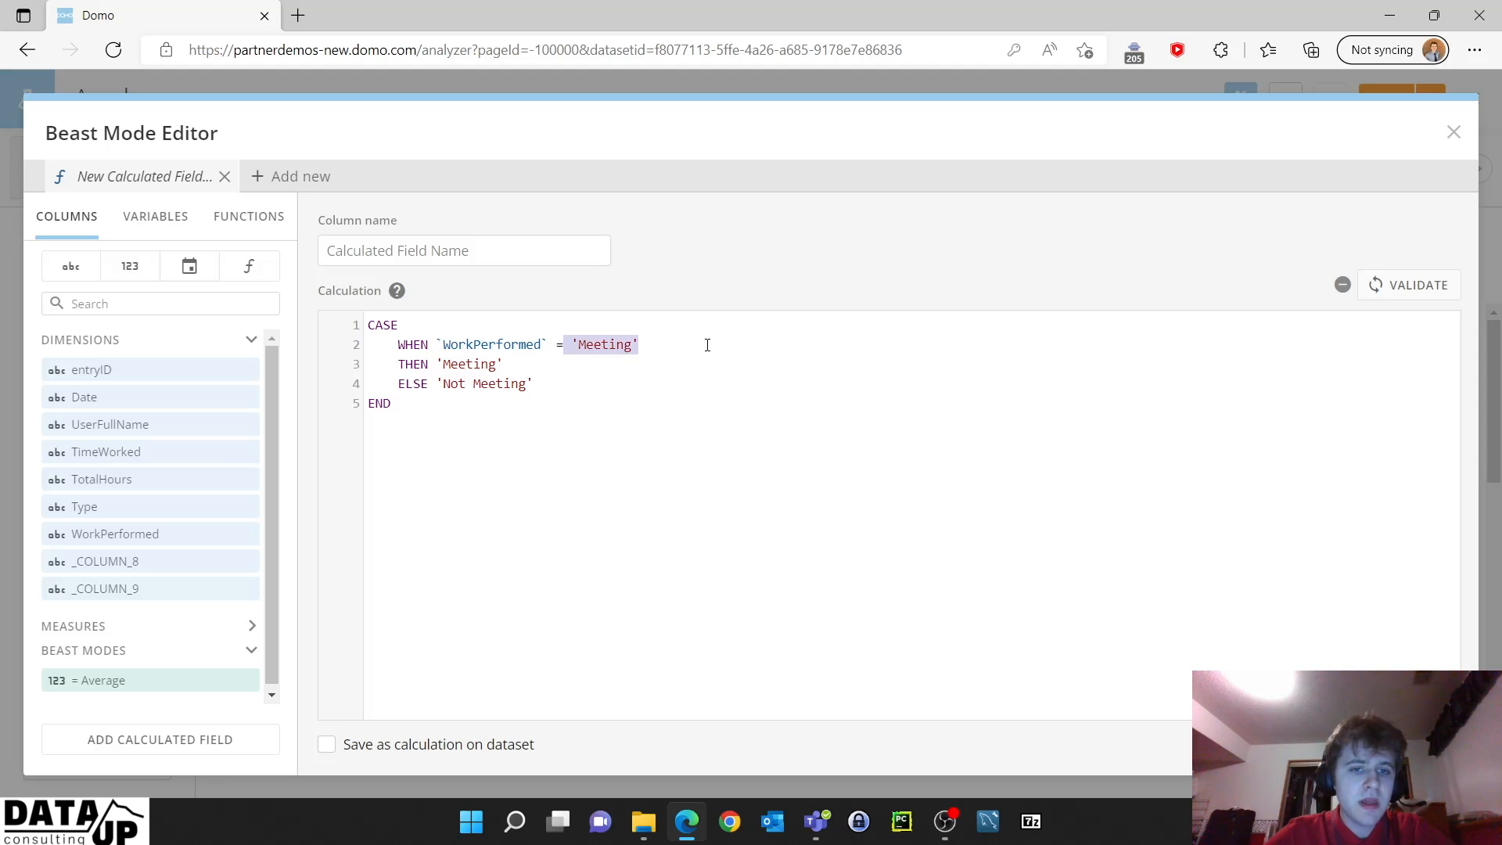
drag(429, 363, 638, 345)
drag(433, 383, 627, 379)
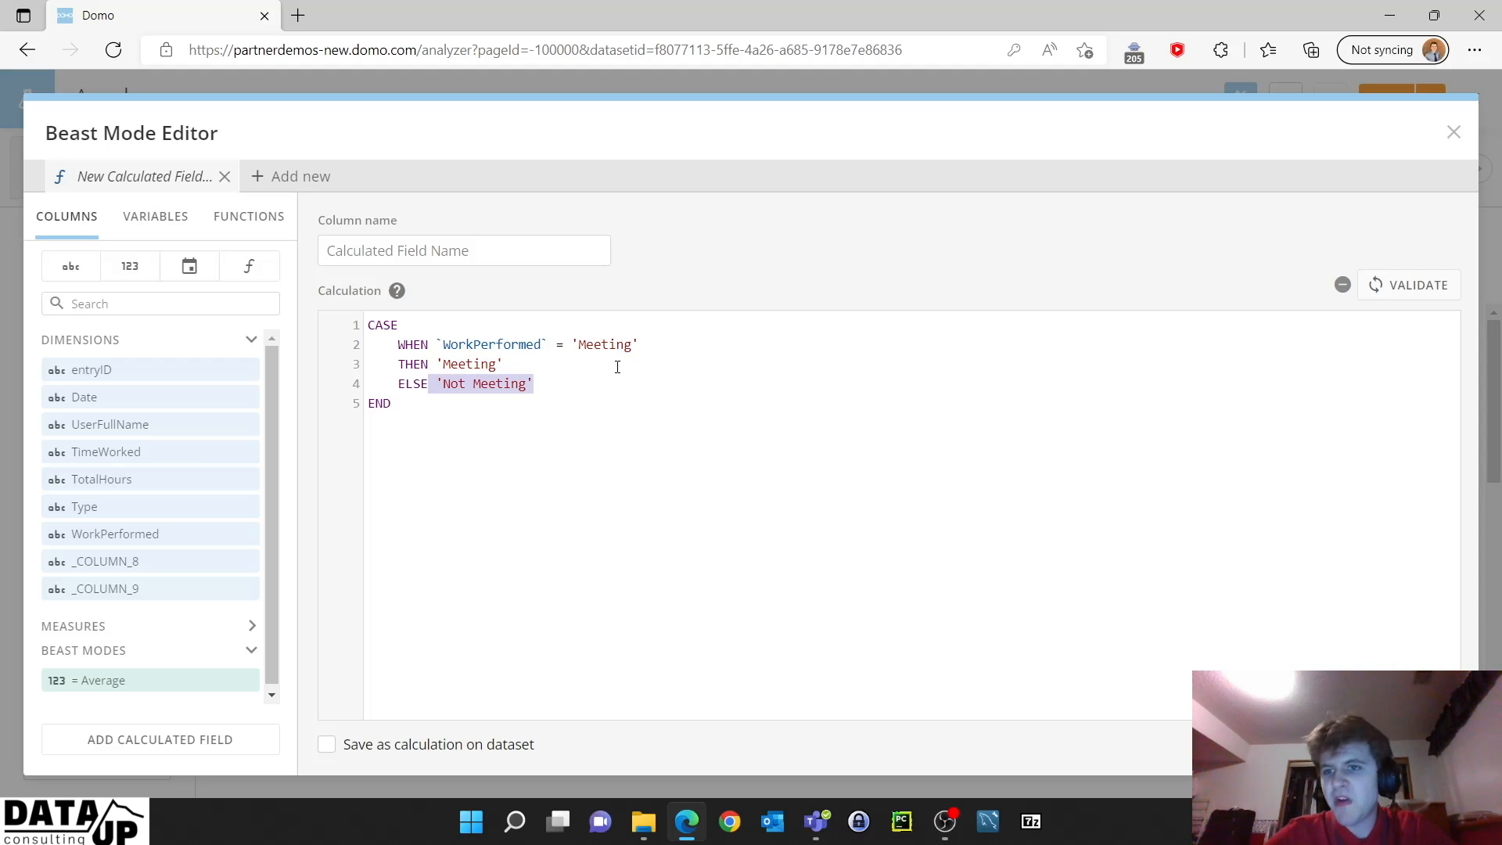
Name the calculated field "Series", then validate and save it, leaving the editor.
click(455, 251)
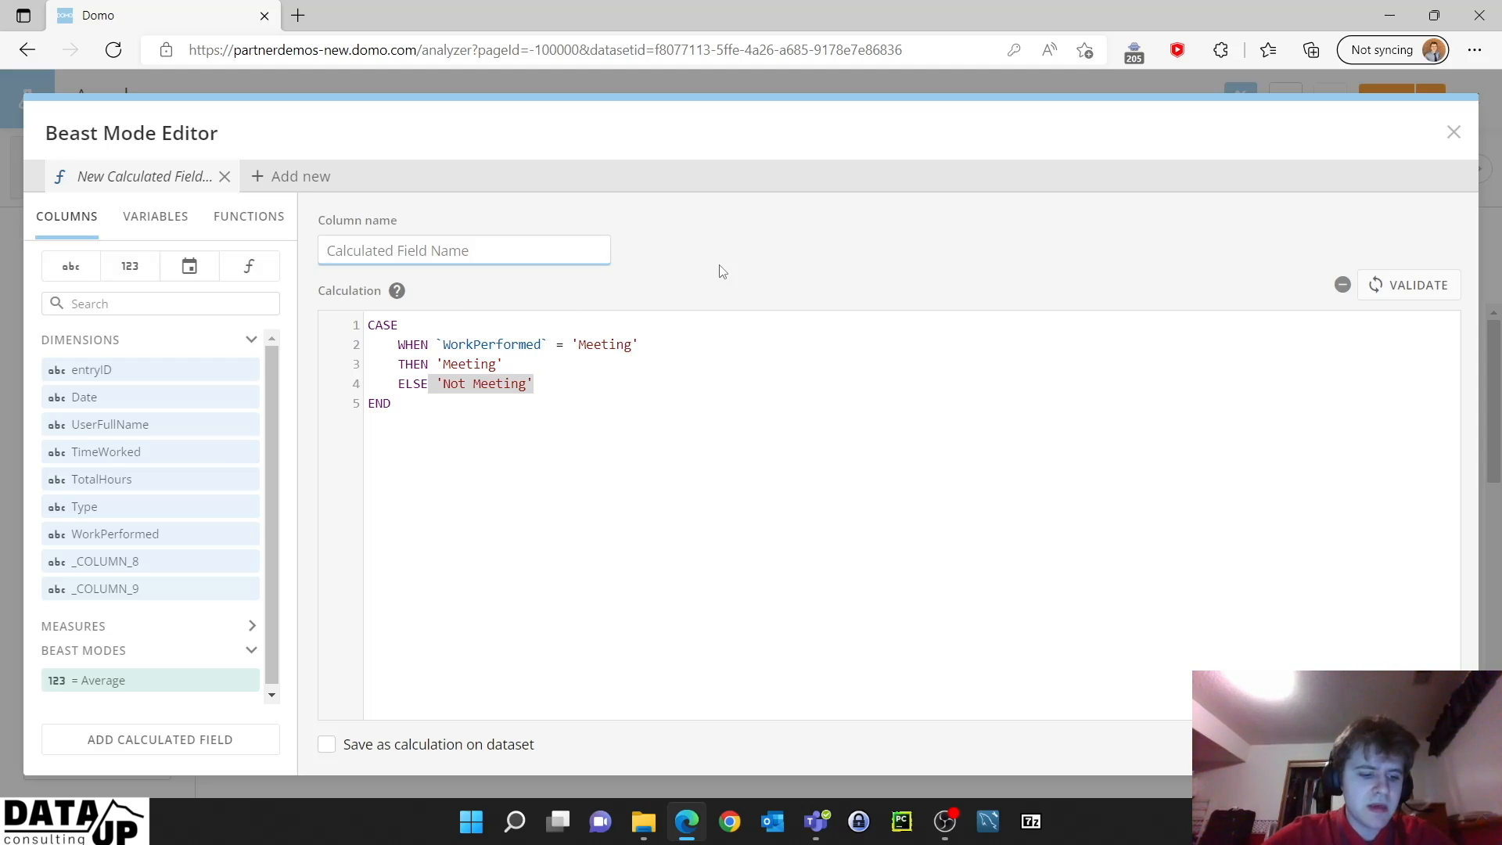
text(Series)
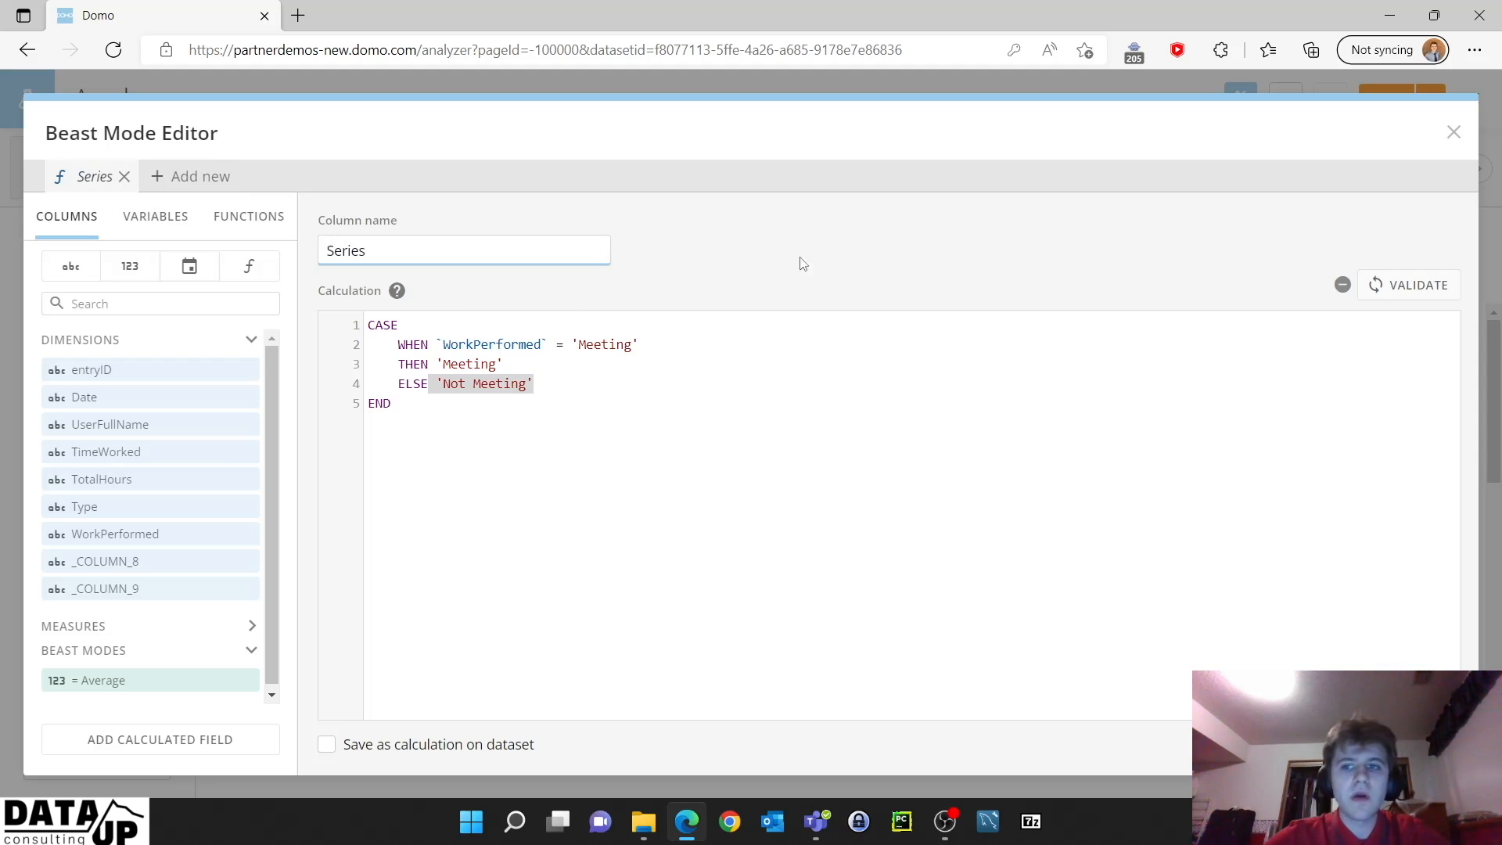
click(1442, 294)
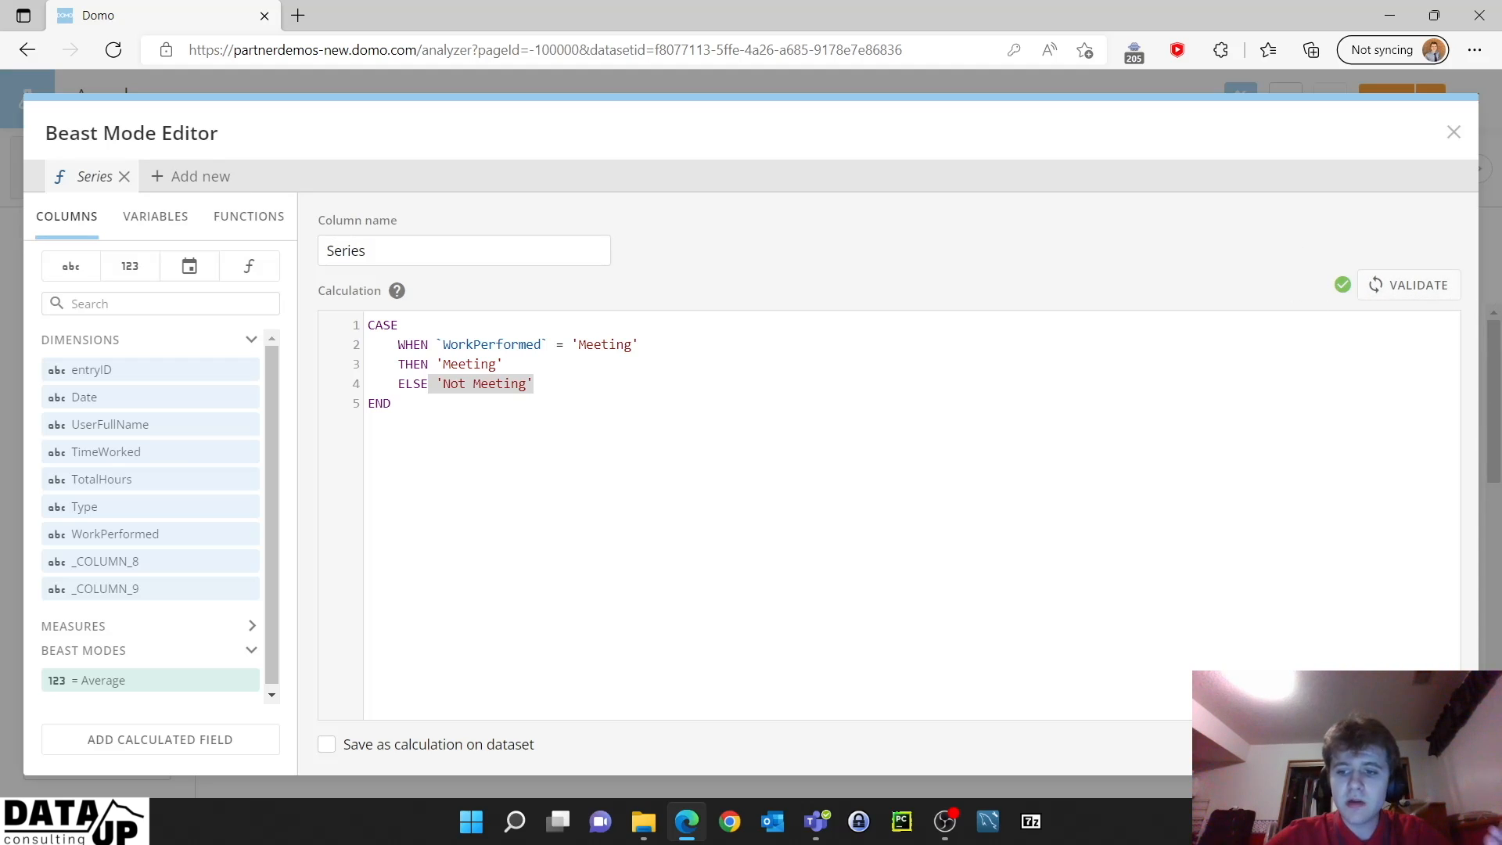
click(1453, 132)
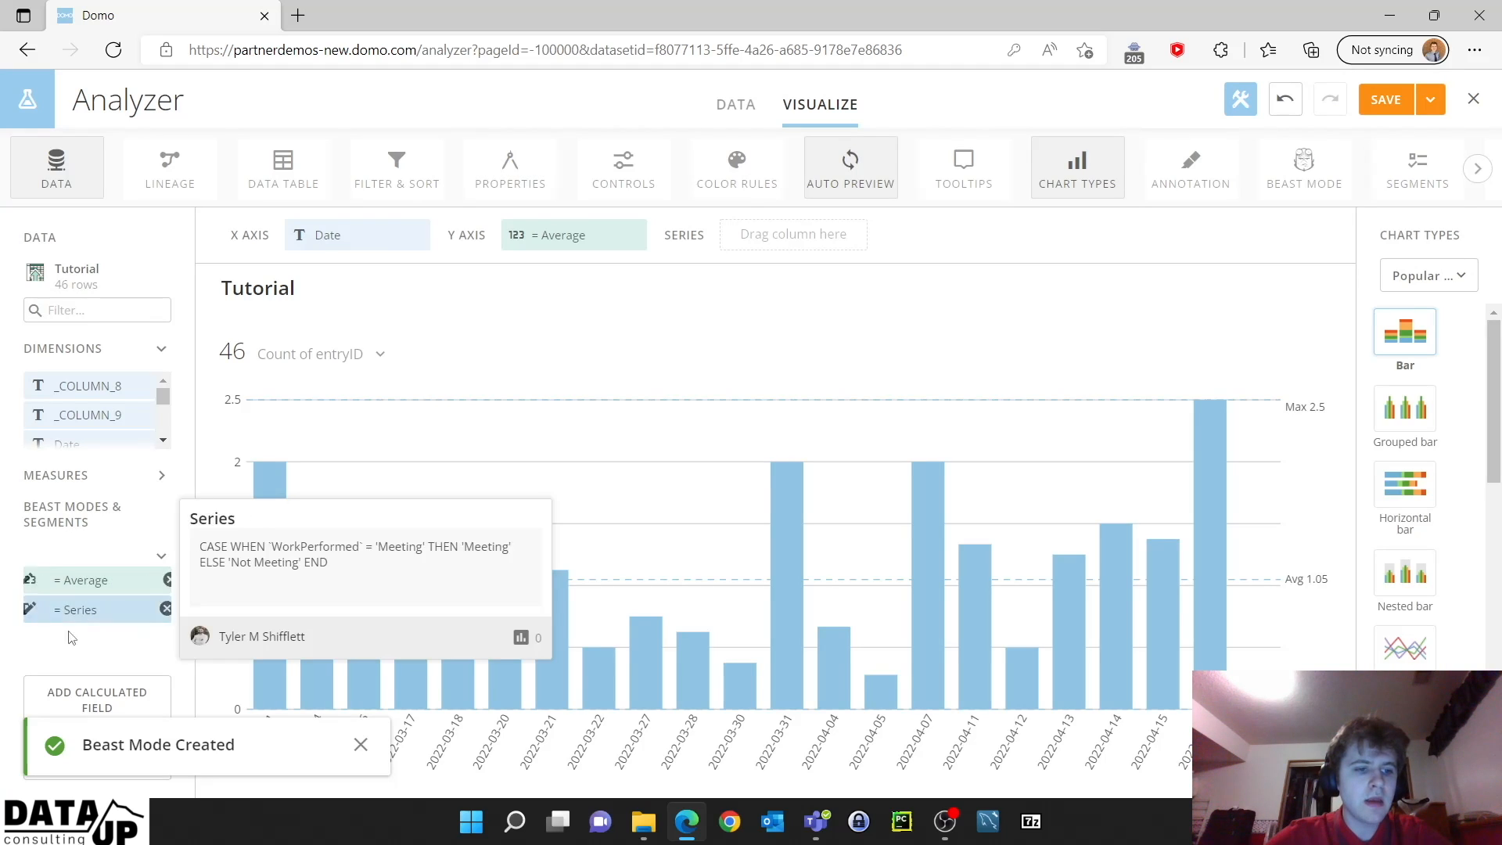
Assign the Series calculated field to the chart's series and dismiss its aggregation and label settings.
mouse_move(82, 609)
drag(82, 609, 787, 228)
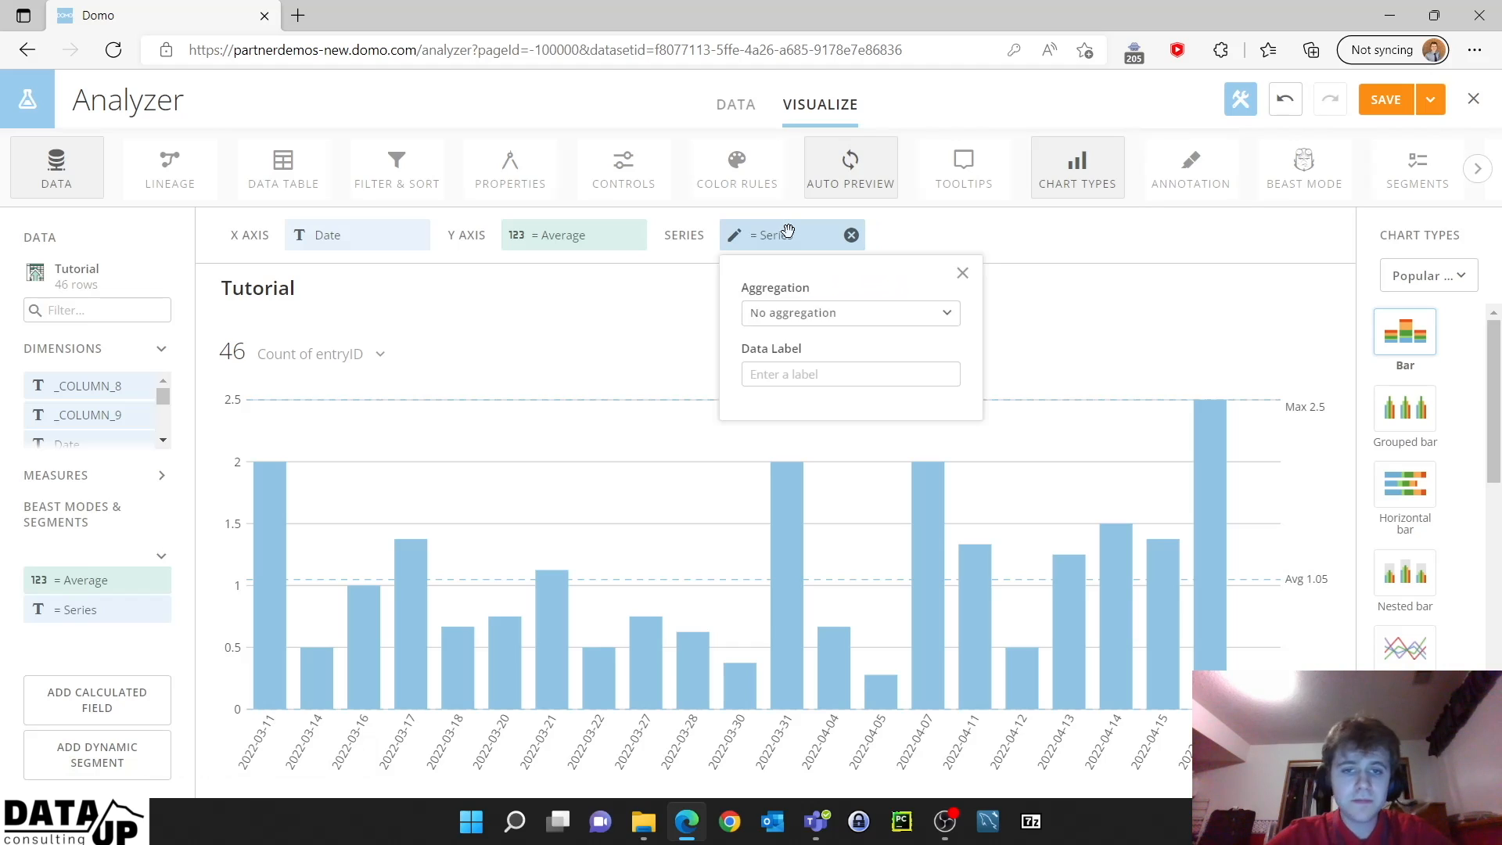
click(961, 275)
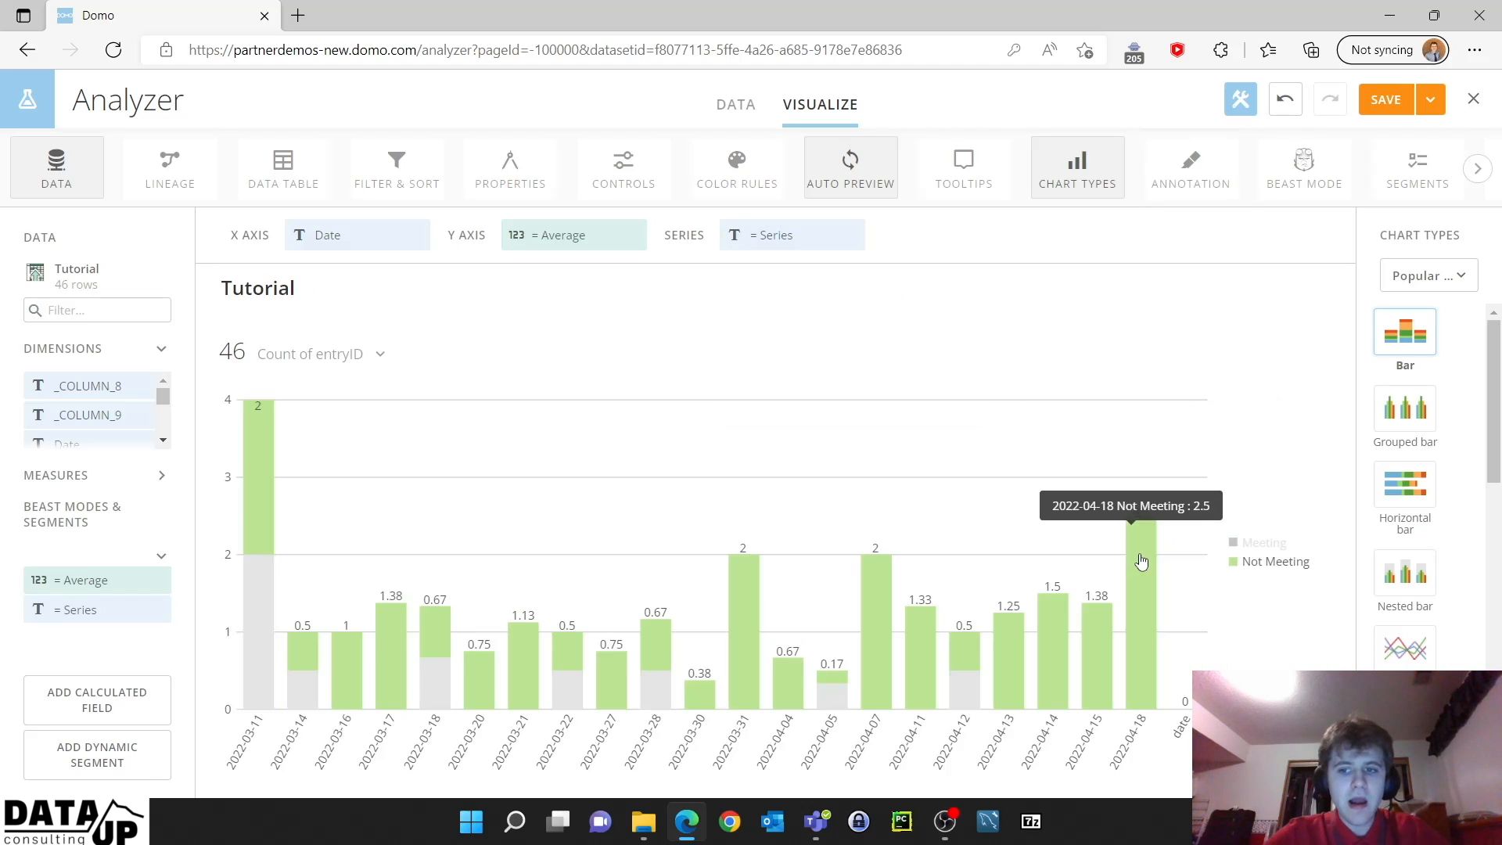